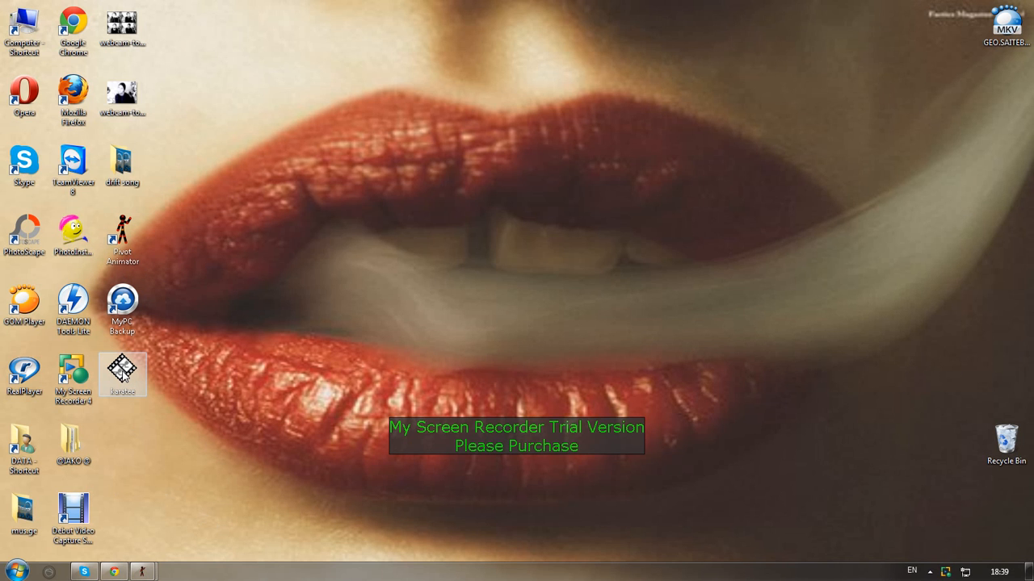
# Open the karatee animation in Pivot Animator and play it back in a maximized window
pyautogui.doubleClick(122, 371)
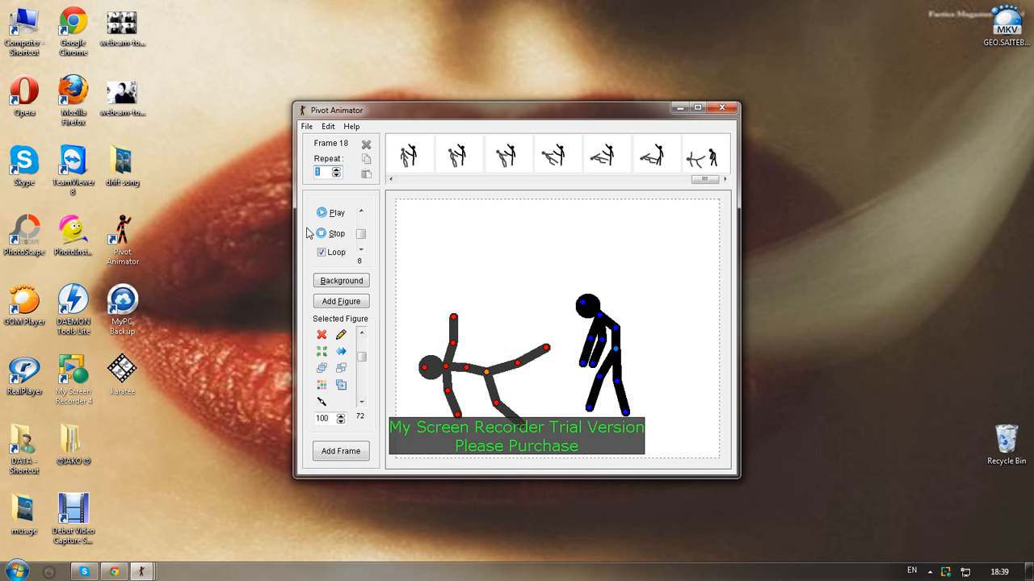
pyautogui.click(323, 212)
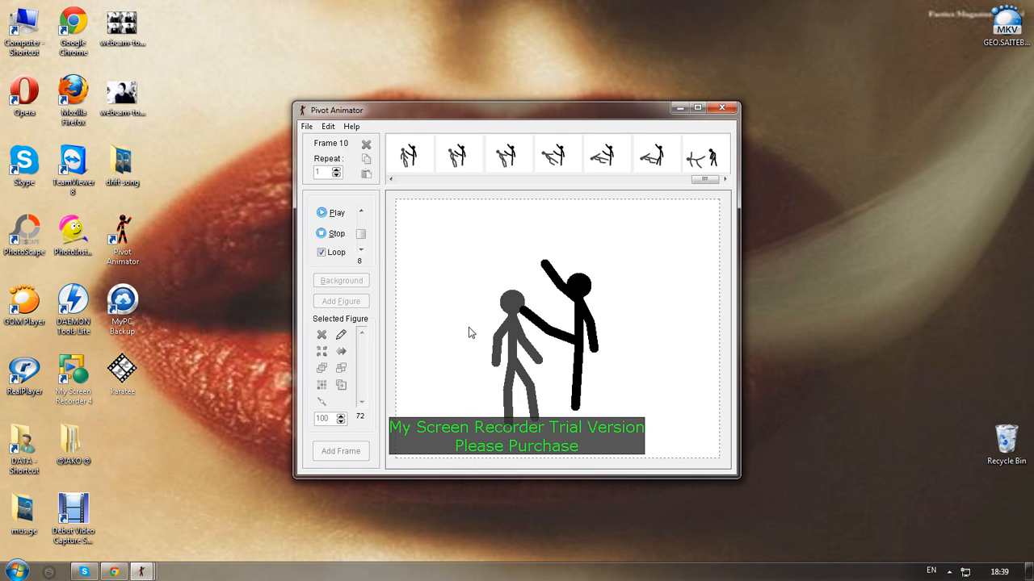
pyautogui.click(697, 107)
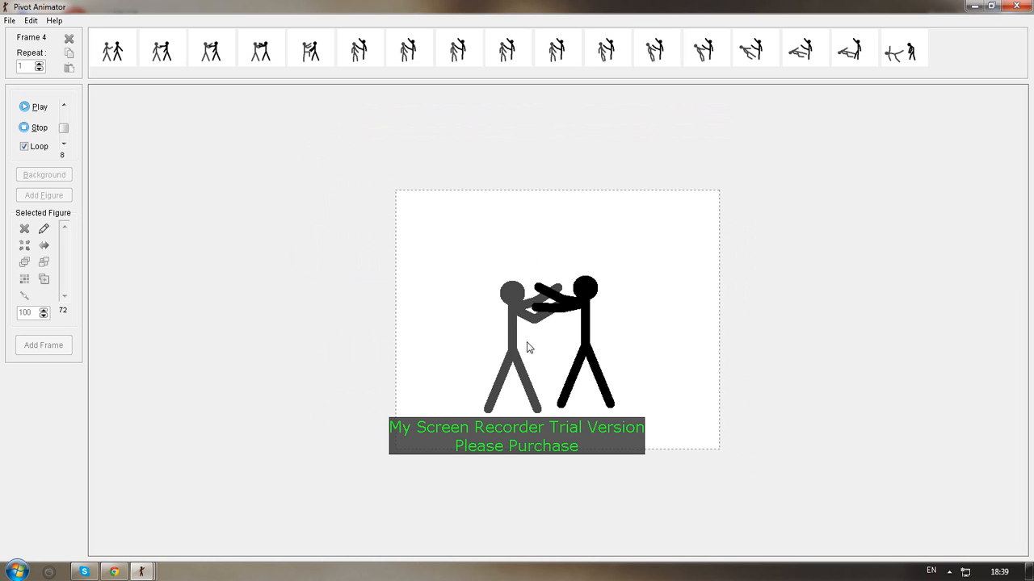
pyautogui.click(974, 6)
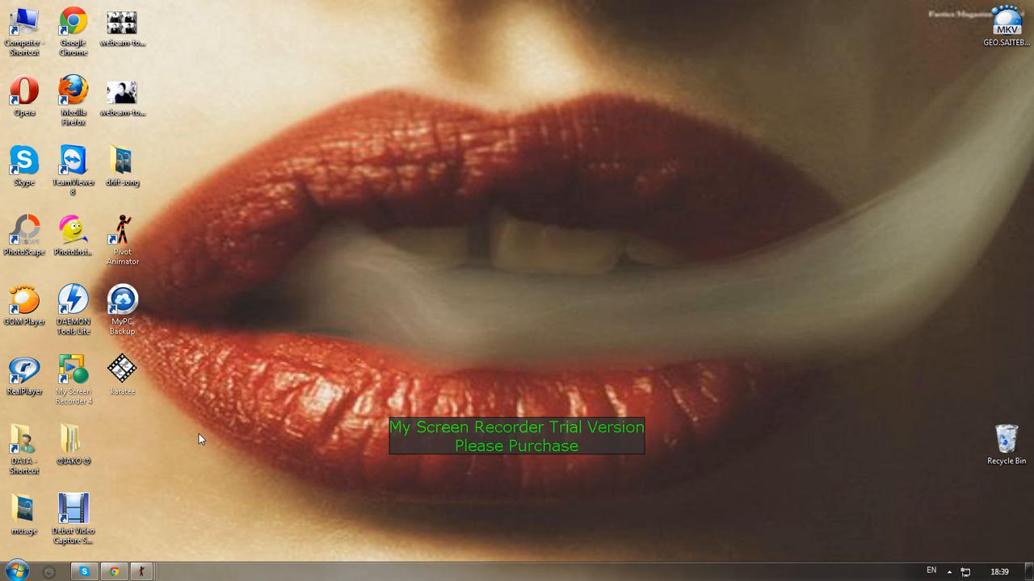
pyautogui.click(114, 571)
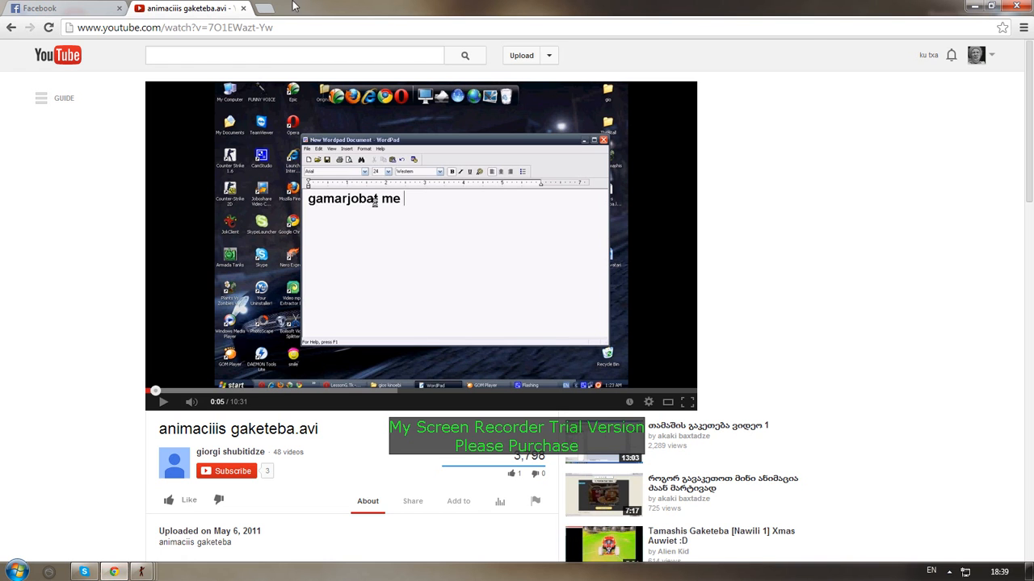
pyautogui.click(266, 9)
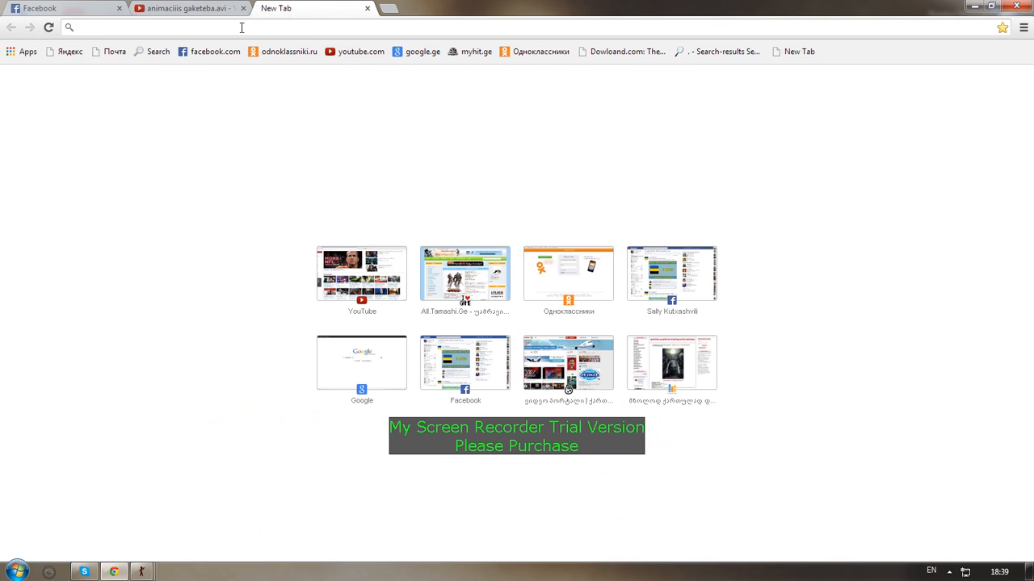
pyautogui.write('www.google.ge')
pyautogui.press('Return')
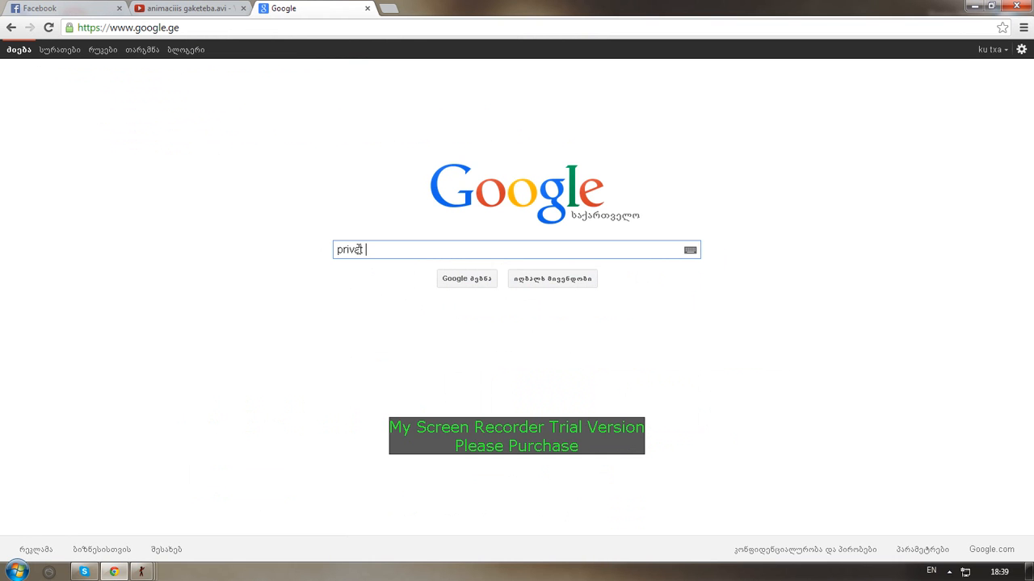
pyautogui.press('Return')
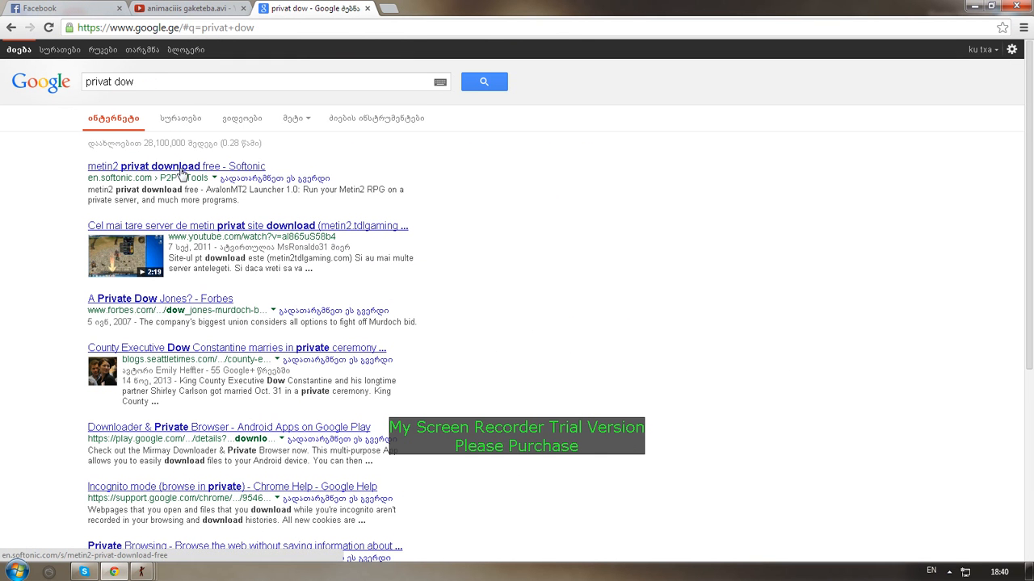
pyautogui.scroll(-4, 189, 272)
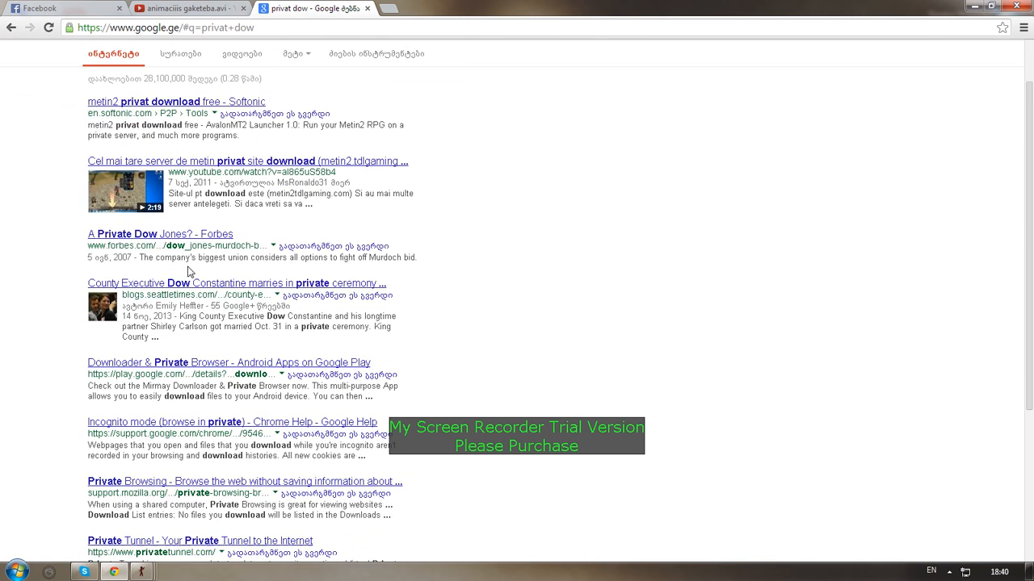
pyautogui.scroll(4, 218, 300)
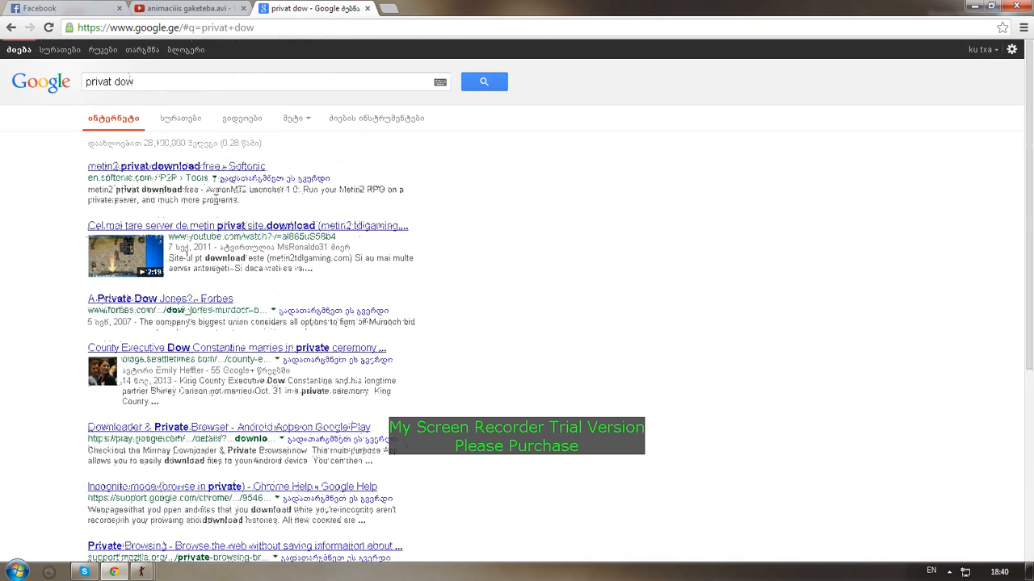
pyautogui.click(367, 8)
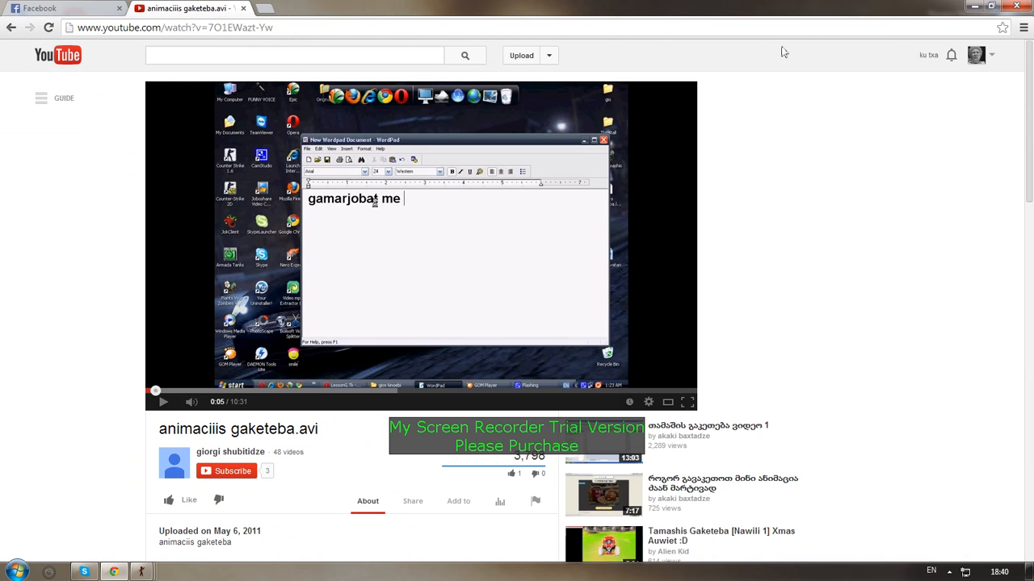
pyautogui.click(962, 6)
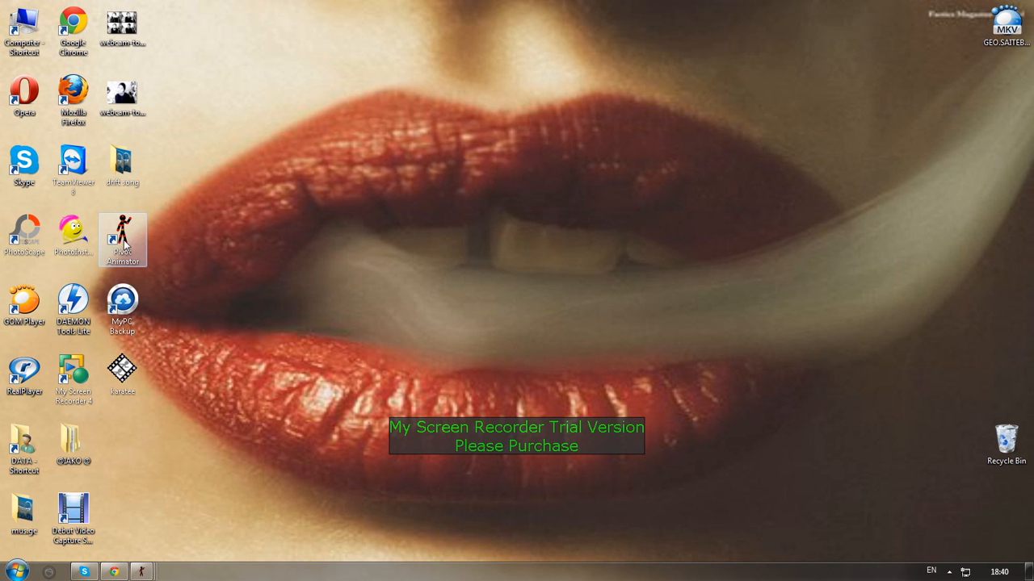
# Launch Pivot Animator with a new animation, lower the default figure on the canvas, and maximize the window
pyautogui.moveTo(116, 244); pyautogui.dragTo(314, 241)
pyautogui.doubleClick(314, 242)
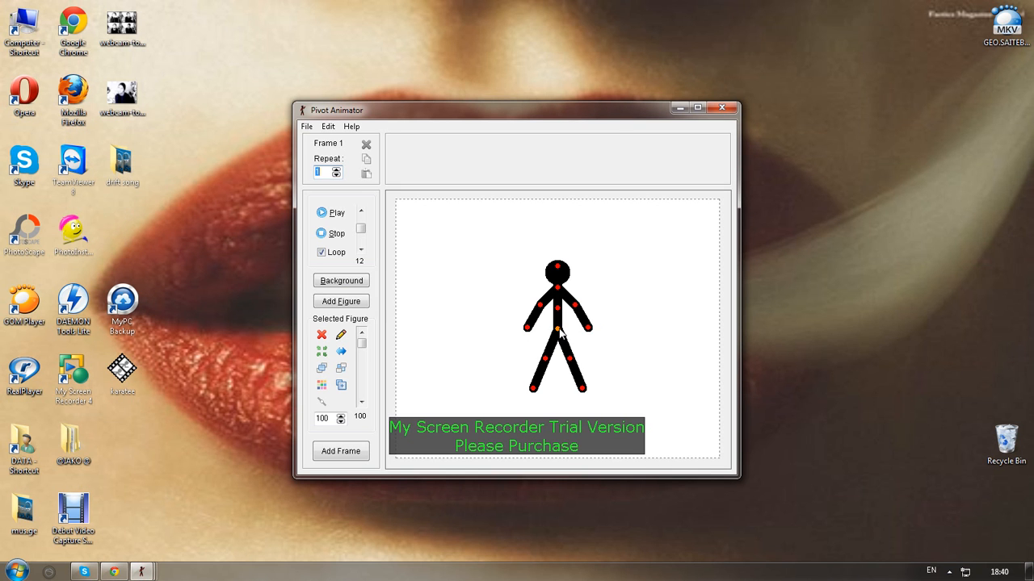
pyautogui.moveTo(560, 332); pyautogui.dragTo(552, 366)
pyautogui.click(697, 109)
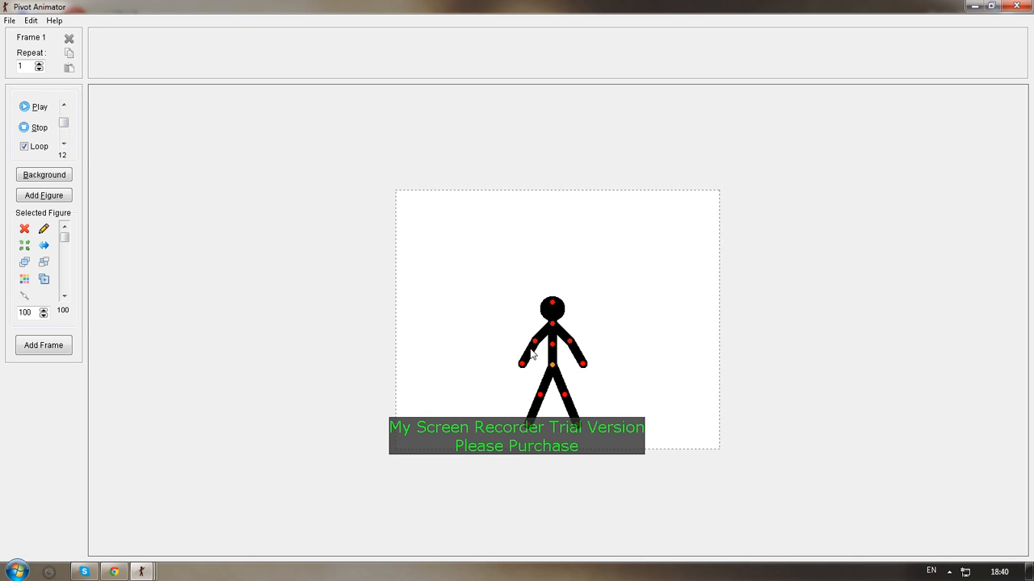
# Pose the figure in a wide crouch with bent elbows and knees, and set the playback speed to 11
pyautogui.moveTo(537, 346); pyautogui.dragTo(595, 346)
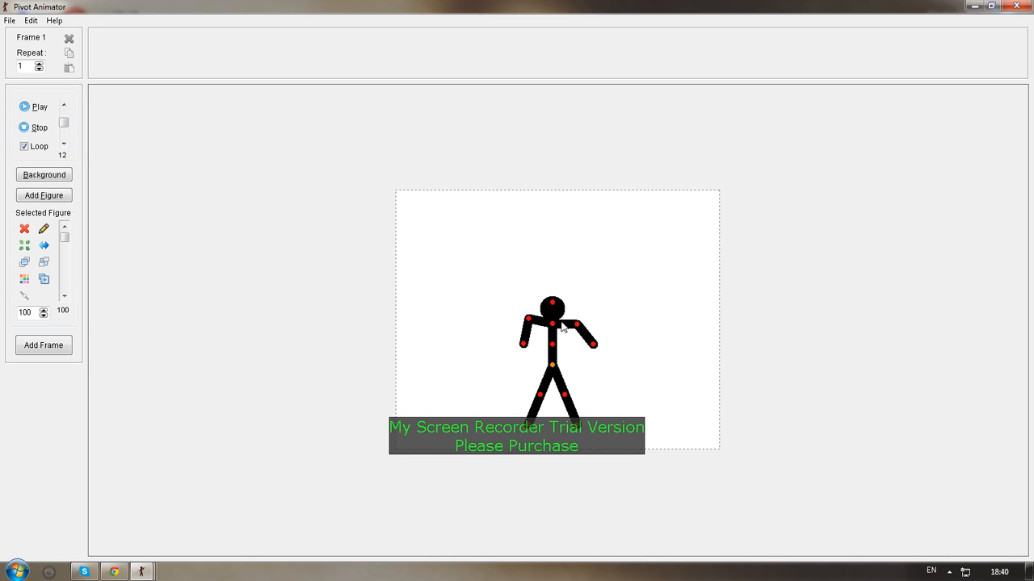
pyautogui.moveTo(551, 302)
pyautogui.mouseDown()
pyautogui.moveTo(524, 320)
pyautogui.moveTo(556, 316)
pyautogui.mouseUp()
pyautogui.moveTo(539, 395); pyautogui.dragTo(580, 349)
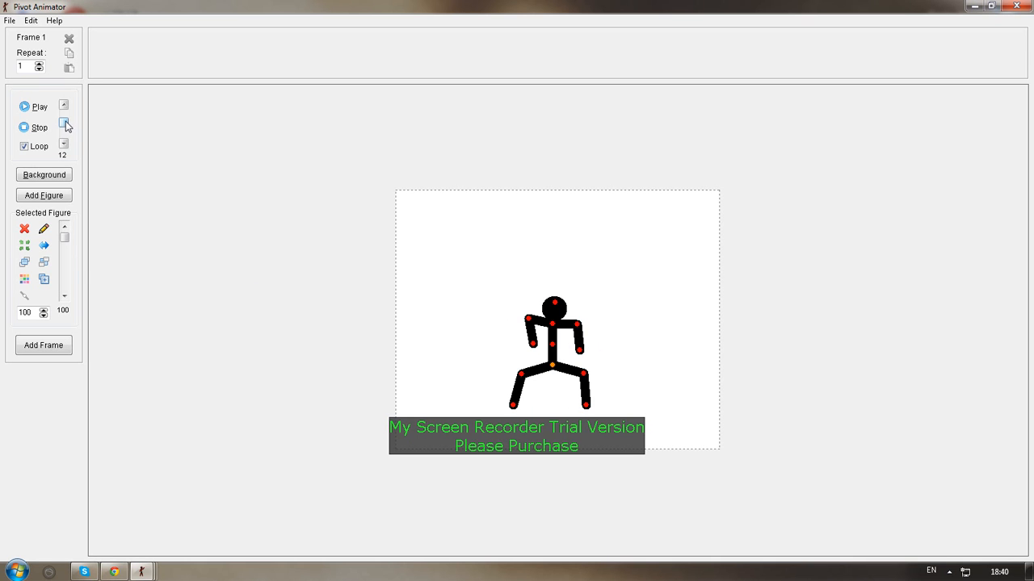
pyautogui.moveTo(63, 126); pyautogui.dragTo(64, 127)
pyautogui.moveTo(533, 345); pyautogui.dragTo(530, 348)
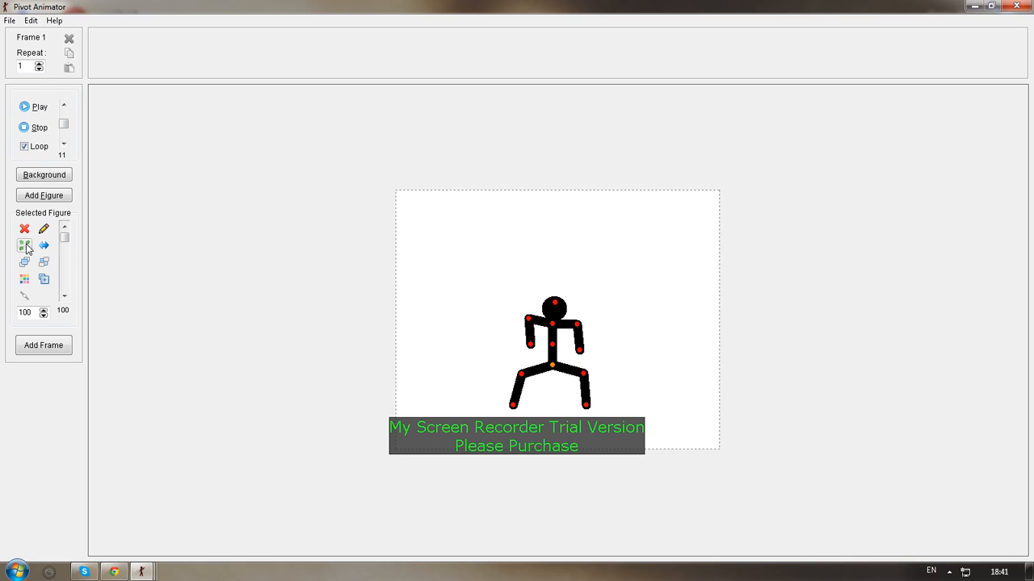
# Add a second stick figure and separate the two, with the crouching one at the canvas's left and the new one at its right
pyautogui.click(44, 177)
pyautogui.click(513, 307)
pyautogui.moveTo(555, 369); pyautogui.dragTo(555, 361)
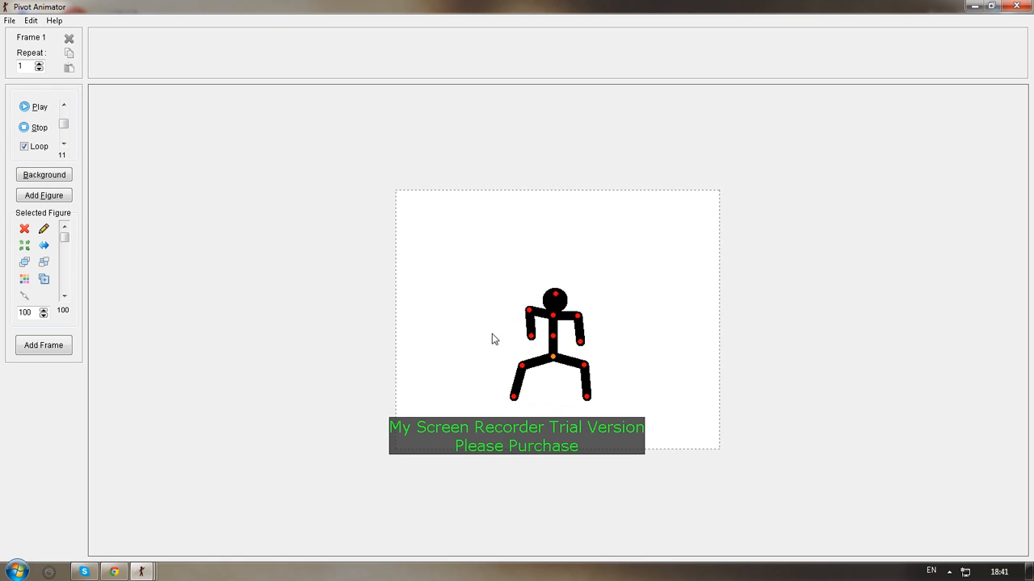
pyautogui.click(39, 200)
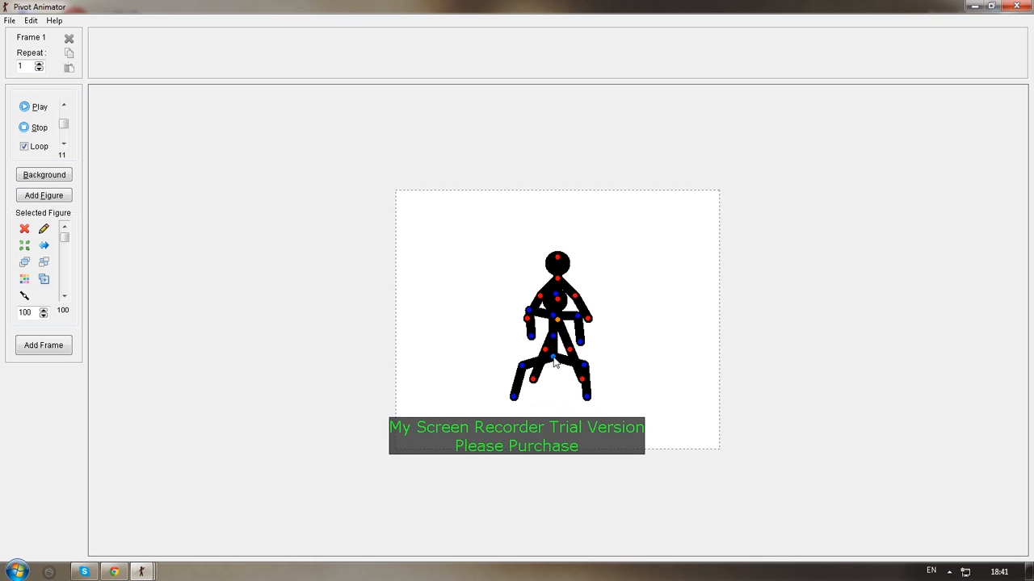
pyautogui.moveTo(553, 363); pyautogui.dragTo(491, 332)
pyautogui.moveTo(557, 320); pyautogui.dragTo(551, 361)
# Add a third stick figure low between the other two, bend its left leg, and shift the crouching figure farther left
pyautogui.click(32, 198)
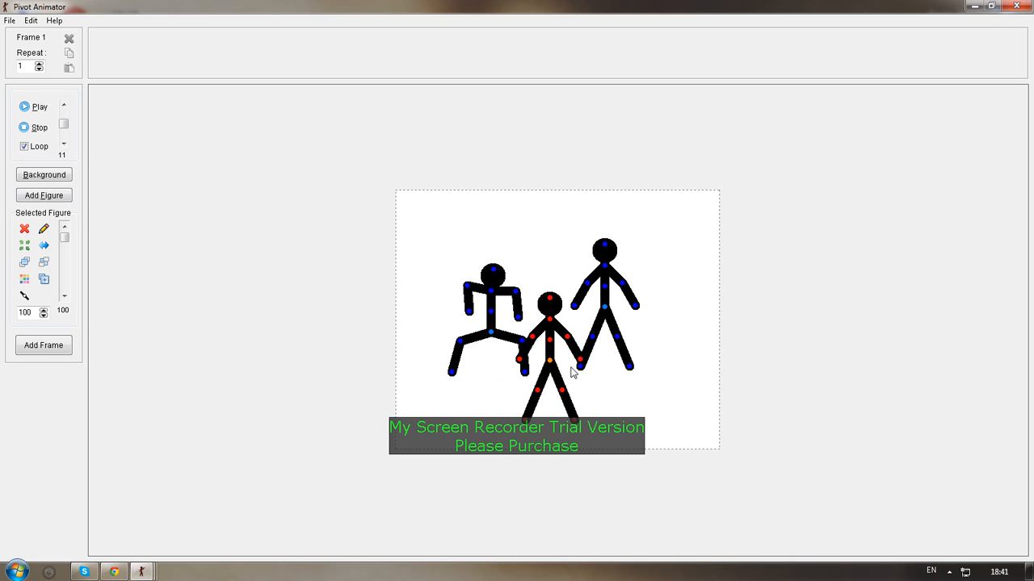
pyautogui.moveTo(550, 365); pyautogui.dragTo(531, 428)
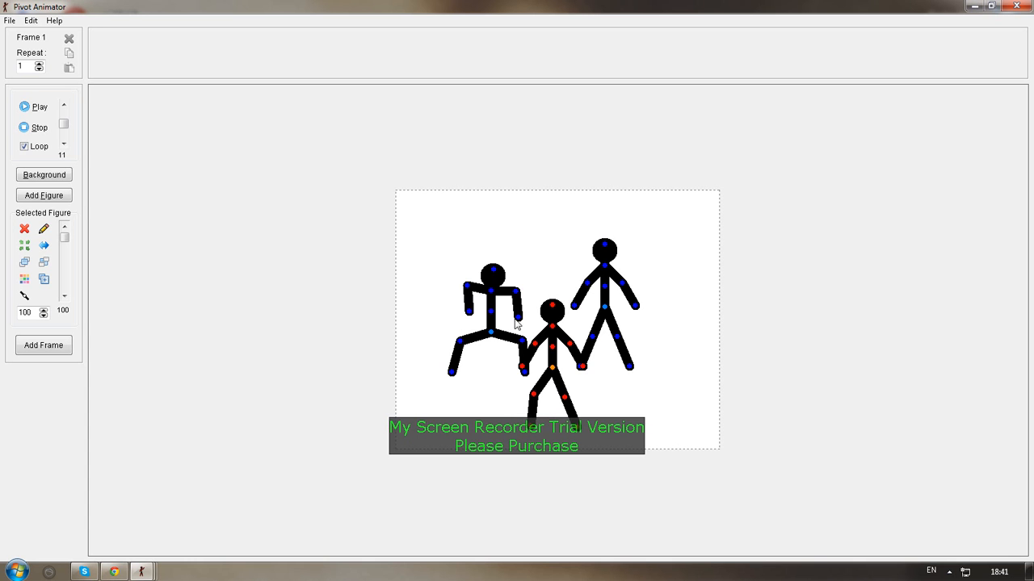
pyautogui.moveTo(494, 334); pyautogui.dragTo(472, 334)
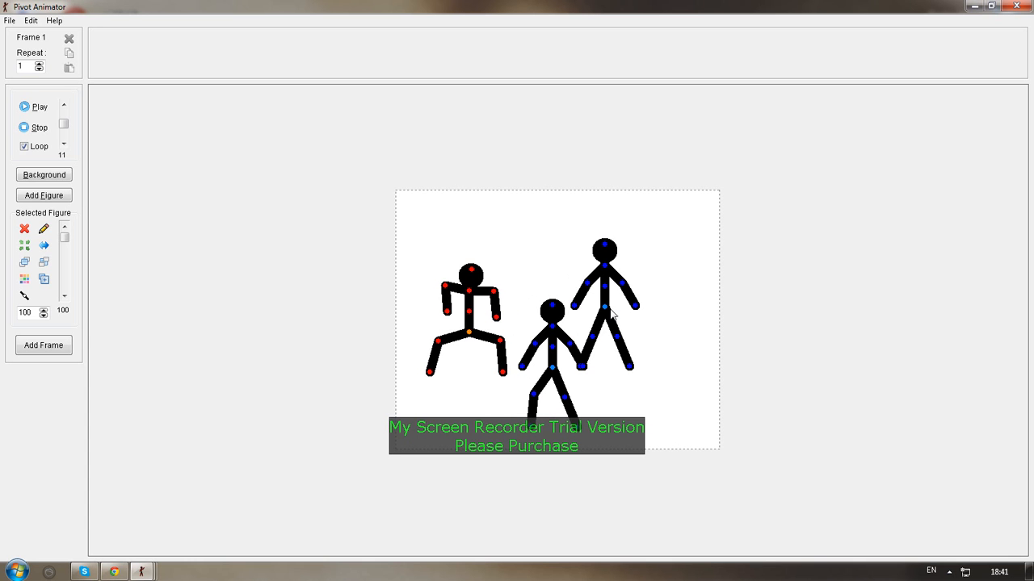
# Move the right-hand figure farther right and bend its knees and elbows into a crouch like the left figure's
pyautogui.moveTo(605, 306)
pyautogui.mouseDown()
pyautogui.moveTo(632, 308)
pyautogui.moveTo(645, 337)
pyautogui.moveTo(683, 355)
pyautogui.moveTo(658, 361)
pyautogui.moveTo(616, 334)
pyautogui.moveTo(619, 365)
pyautogui.moveTo(610, 320)
pyautogui.mouseUp()
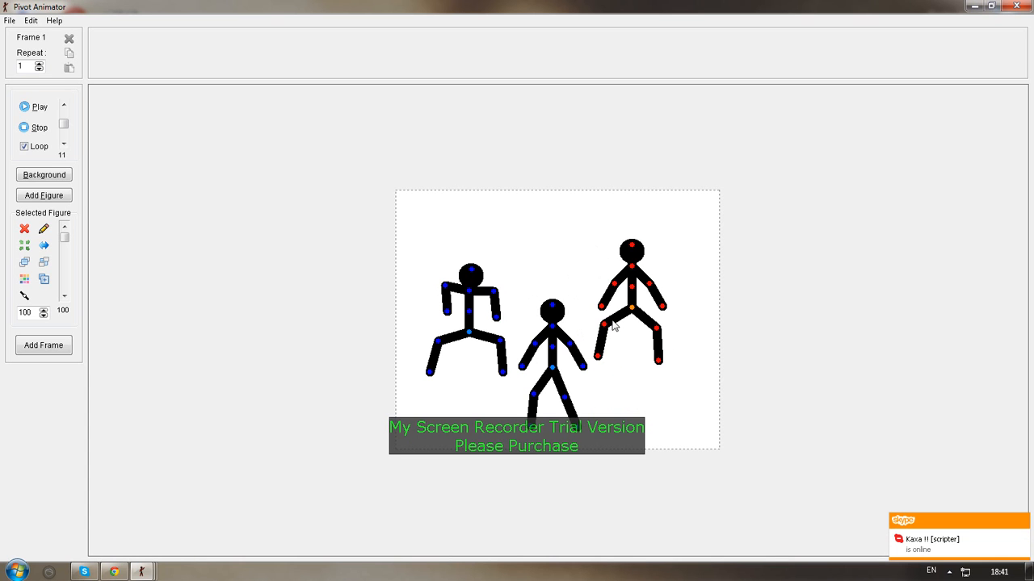
pyautogui.moveTo(600, 357); pyautogui.dragTo(609, 356)
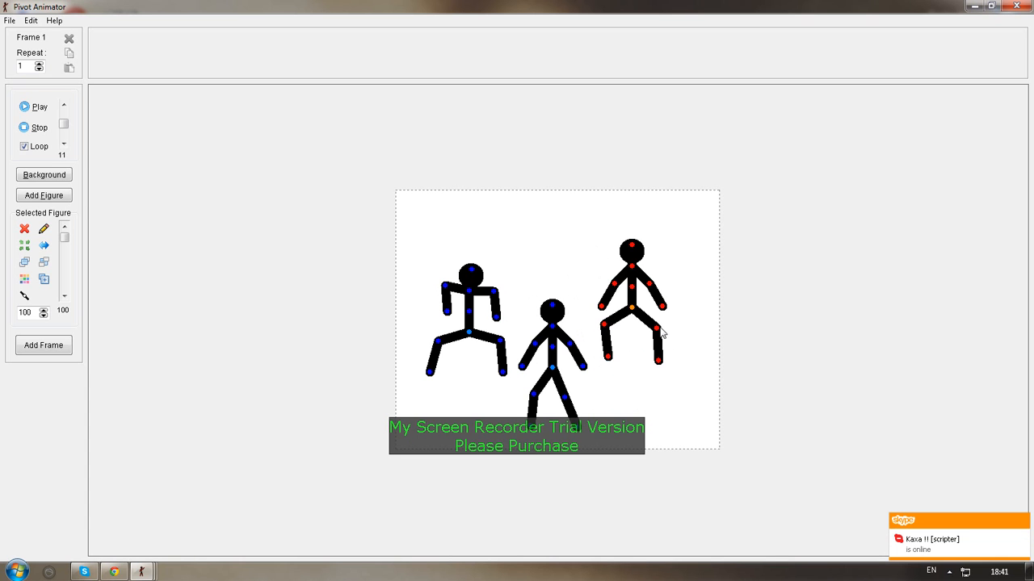
pyautogui.moveTo(655, 328); pyautogui.dragTo(662, 353)
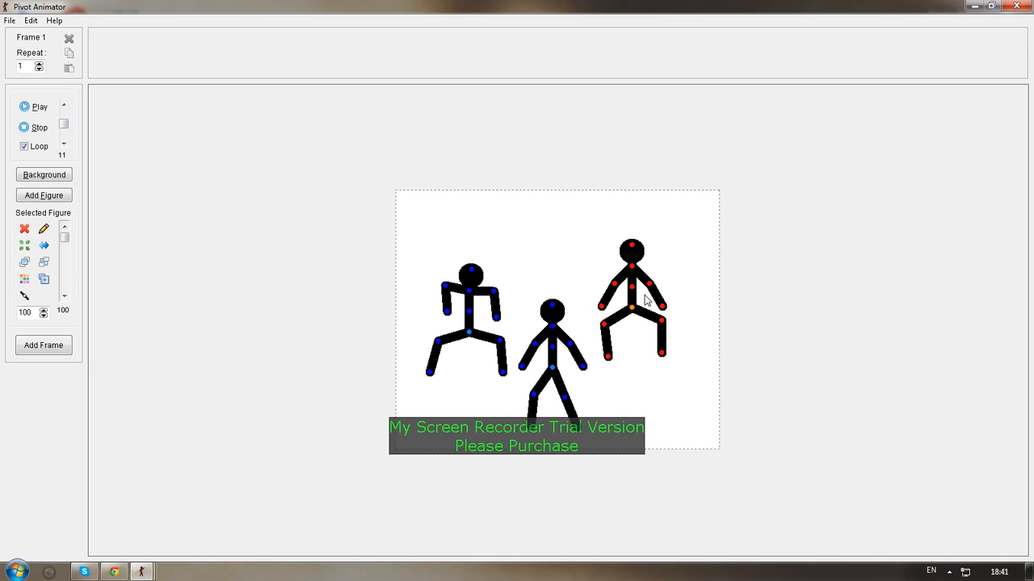
pyautogui.moveTo(651, 285); pyautogui.dragTo(605, 270)
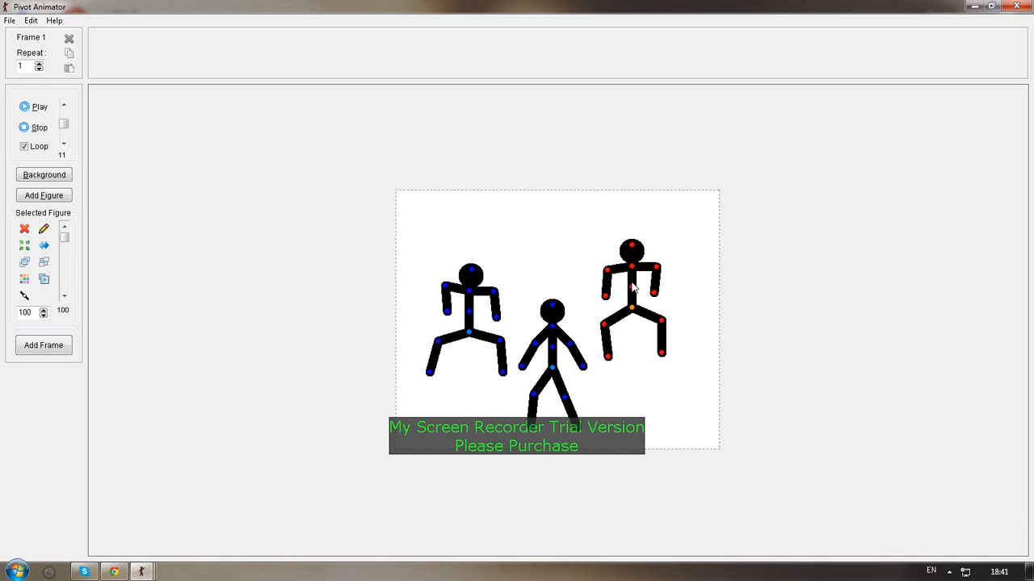
# Bend the middle figure's arms and legs into a matching crouch and set its opacity to 83
pyautogui.click(552, 311)
pyautogui.moveTo(536, 344); pyautogui.dragTo(532, 414)
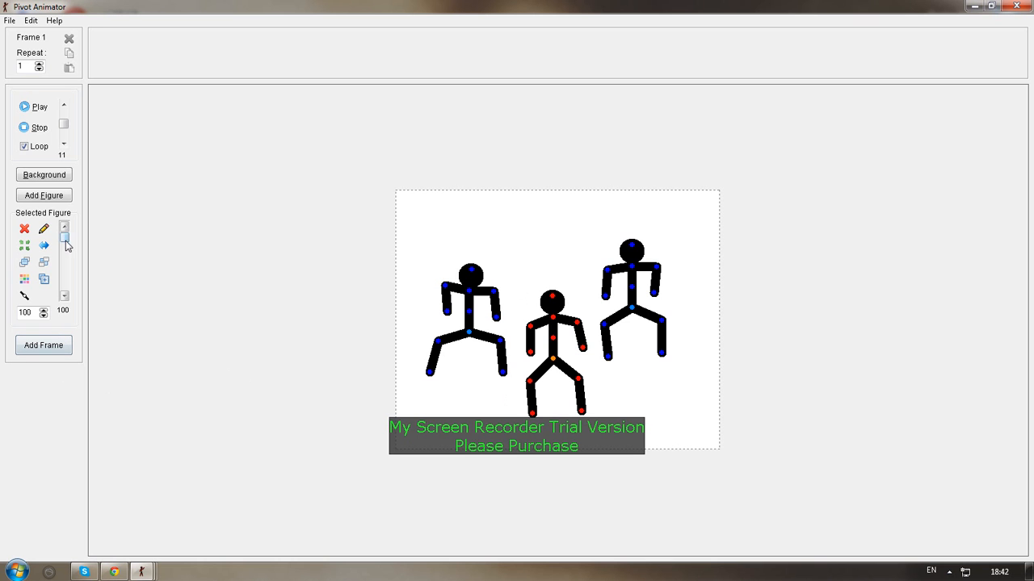
pyautogui.moveTo(65, 237)
pyautogui.mouseDown()
pyautogui.moveTo(68, 303)
pyautogui.moveTo(66, 234)
pyautogui.moveTo(66, 244)
pyautogui.mouseUp()
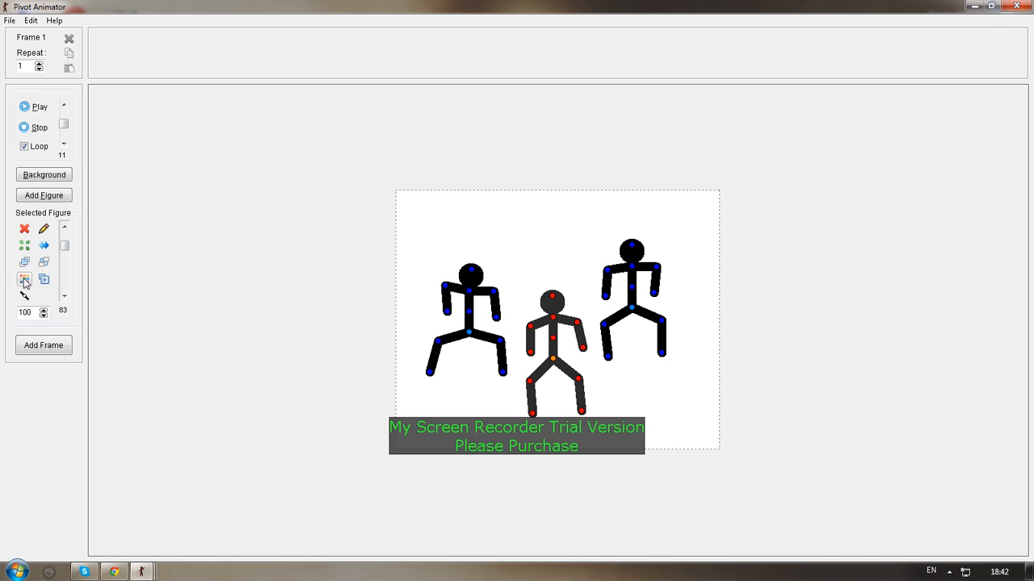
pyautogui.click(24, 279)
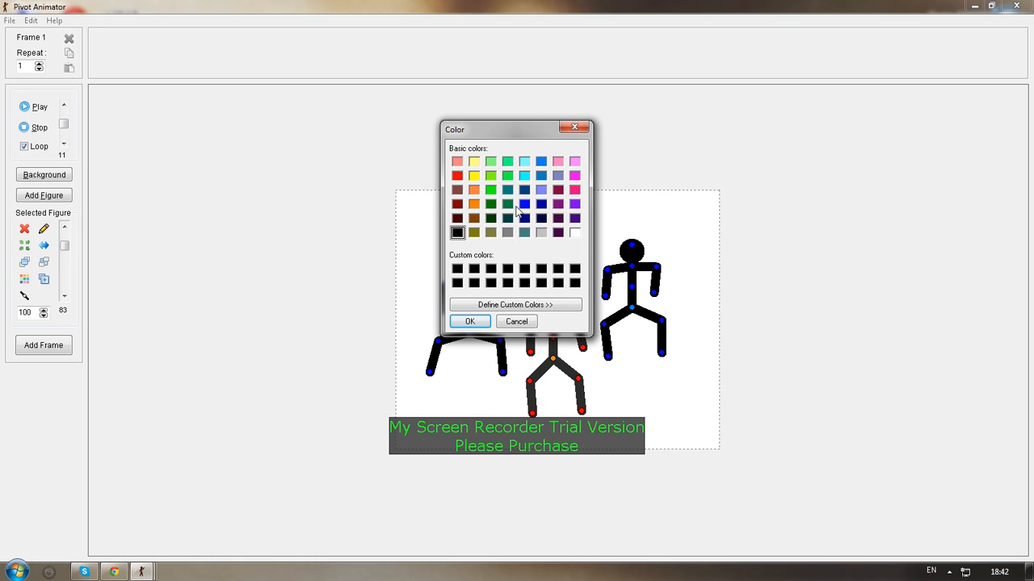
pyautogui.click(457, 175)
pyautogui.click(541, 190)
pyautogui.click(575, 128)
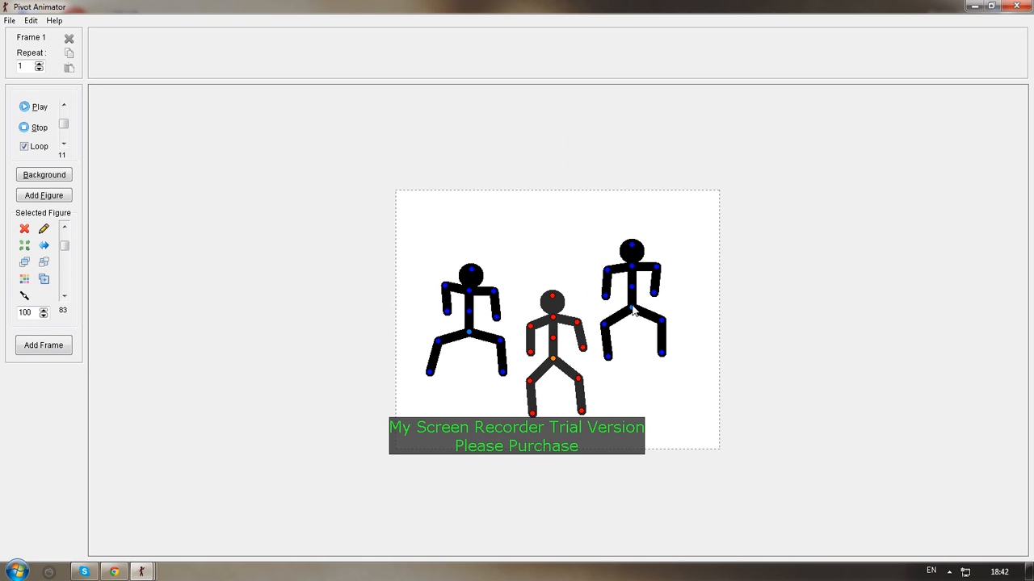
# Lower the right-hand figure slightly and add the three-figure pose as the first frame
pyautogui.moveTo(634, 312); pyautogui.dragTo(636, 321)
pyautogui.click(42, 353)
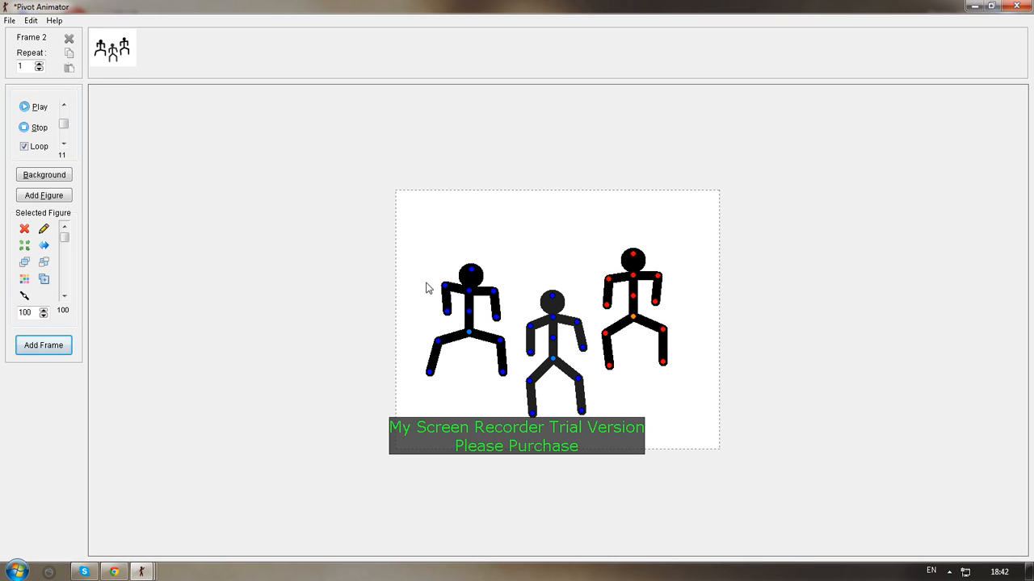
# Repose the left figure for frame 2 with both forearms swung outward and both legs drawn in beneath the body
pyautogui.moveTo(448, 315); pyautogui.dragTo(424, 323)
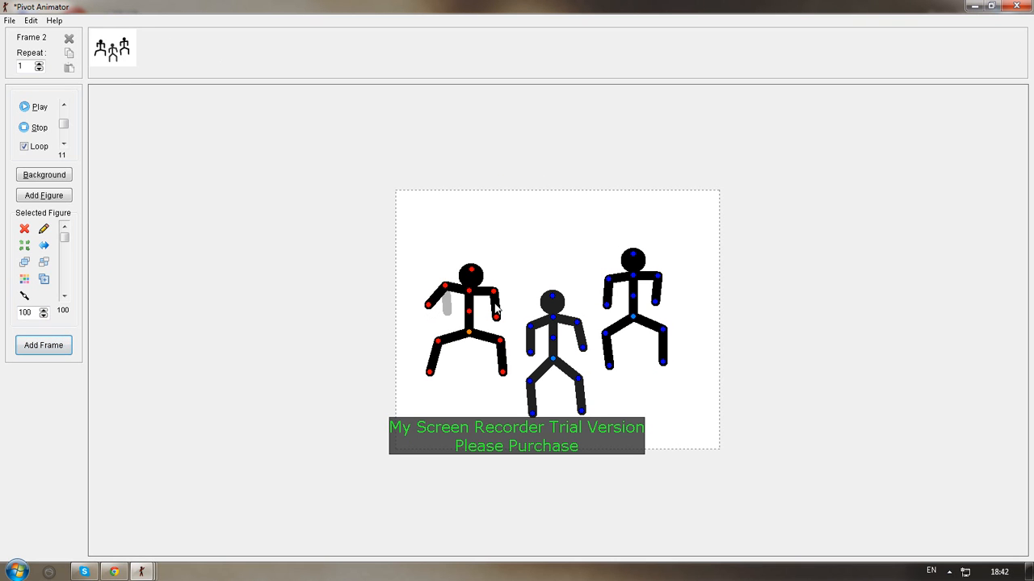
pyautogui.moveTo(496, 317); pyautogui.dragTo(515, 308)
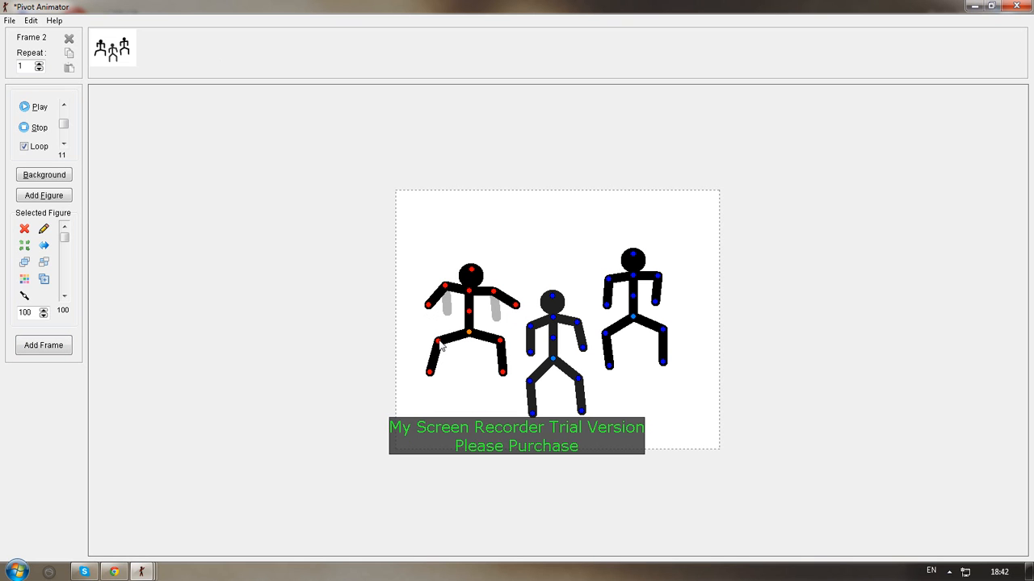
pyautogui.moveTo(438, 343); pyautogui.dragTo(485, 352)
pyautogui.moveTo(480, 388)
pyautogui.mouseDown()
pyautogui.moveTo(462, 393)
pyautogui.moveTo(468, 386)
pyautogui.mouseUp()
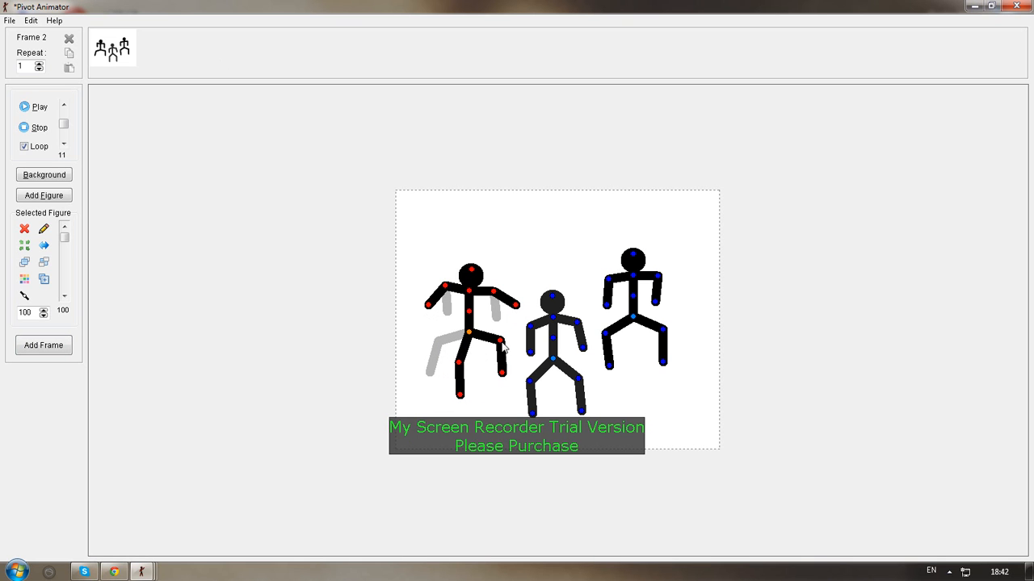
pyautogui.moveTo(501, 341); pyautogui.dragTo(493, 421)
pyautogui.moveTo(493, 357); pyautogui.dragTo(493, 411)
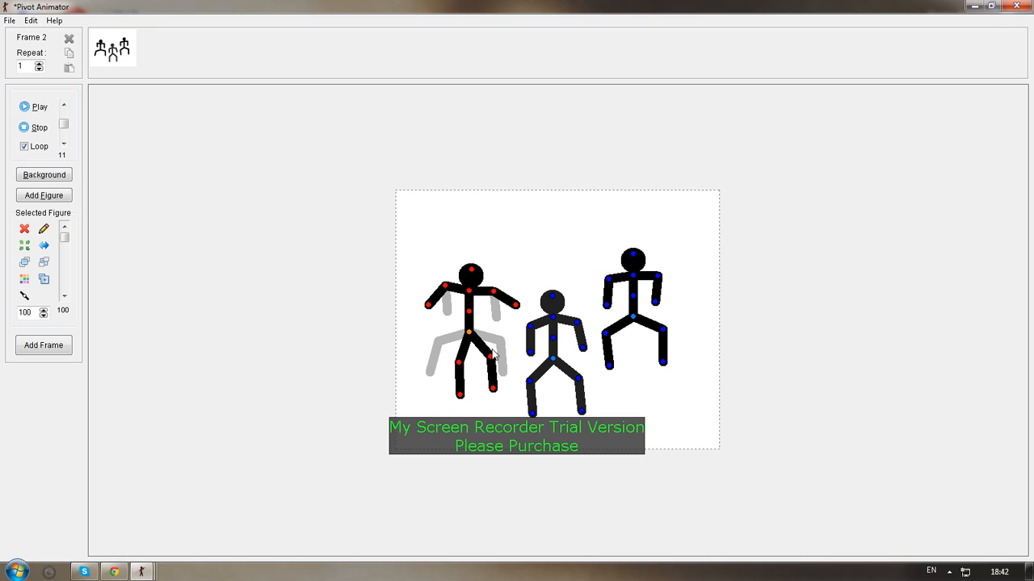
# Lower both arms of the left figure so they hang bent beside its torso
pyautogui.moveTo(494, 292); pyautogui.dragTo(489, 315)
pyautogui.moveTo(429, 305); pyautogui.dragTo(435, 328)
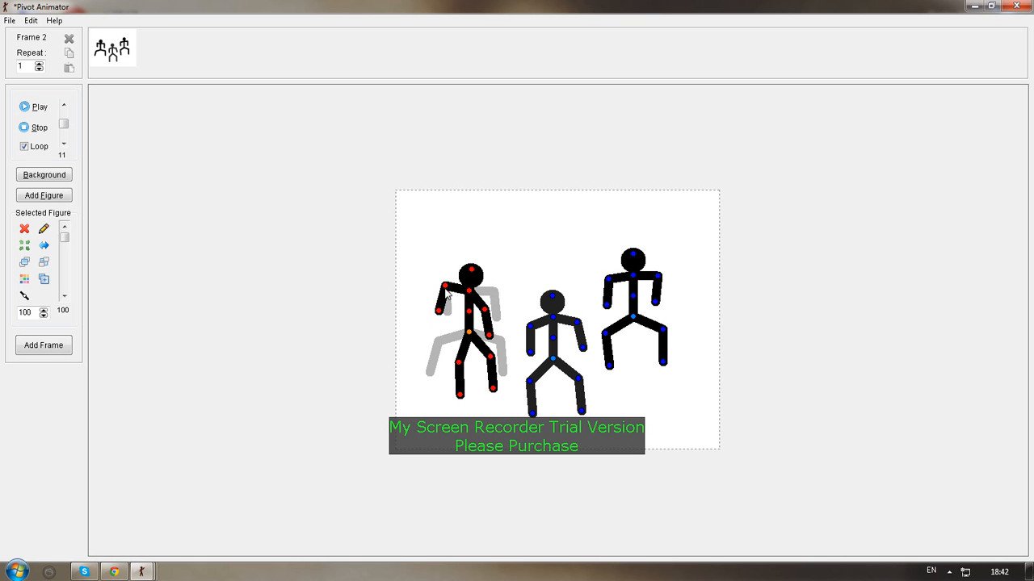
pyautogui.moveTo(445, 287); pyautogui.dragTo(449, 304)
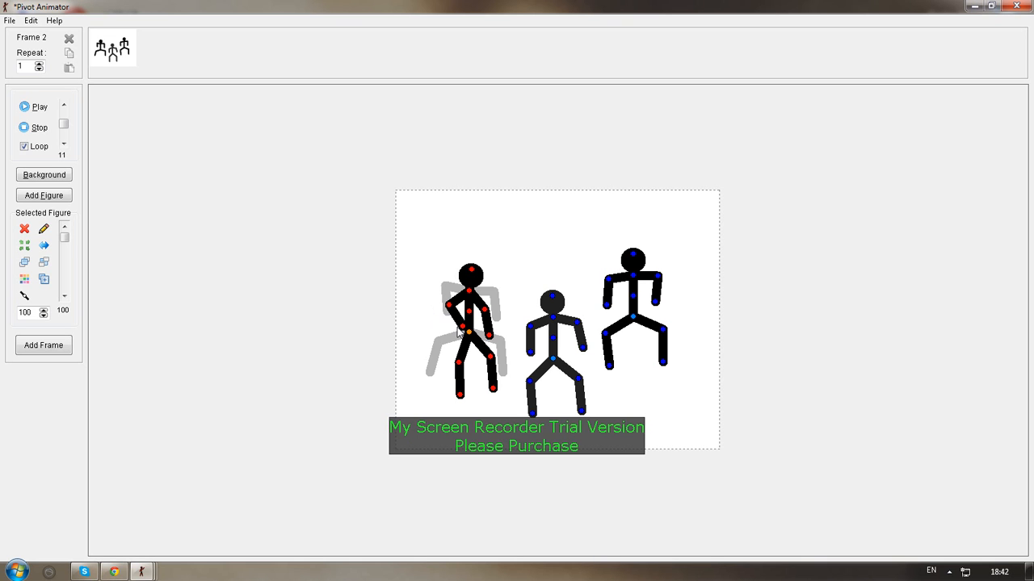
pyautogui.moveTo(465, 331); pyautogui.dragTo(446, 332)
# Raise the middle figure's arms into an upward wave and swing both lower legs outward and up
pyautogui.click(531, 355)
pyautogui.moveTo(530, 352); pyautogui.dragTo(510, 252)
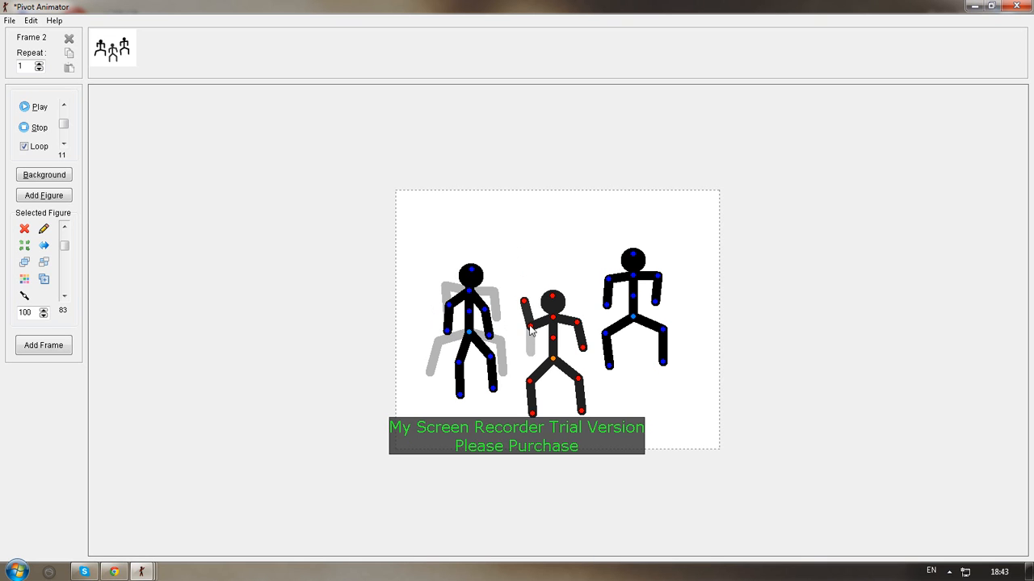
pyautogui.moveTo(530, 326); pyautogui.dragTo(527, 242)
pyautogui.moveTo(583, 349); pyautogui.dragTo(600, 293)
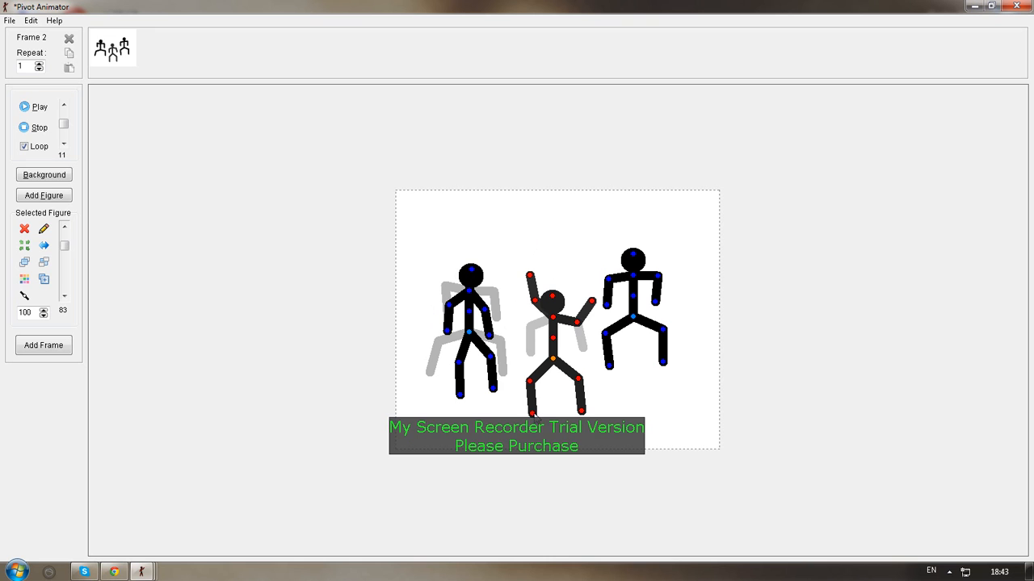
pyautogui.moveTo(533, 415); pyautogui.dragTo(515, 362)
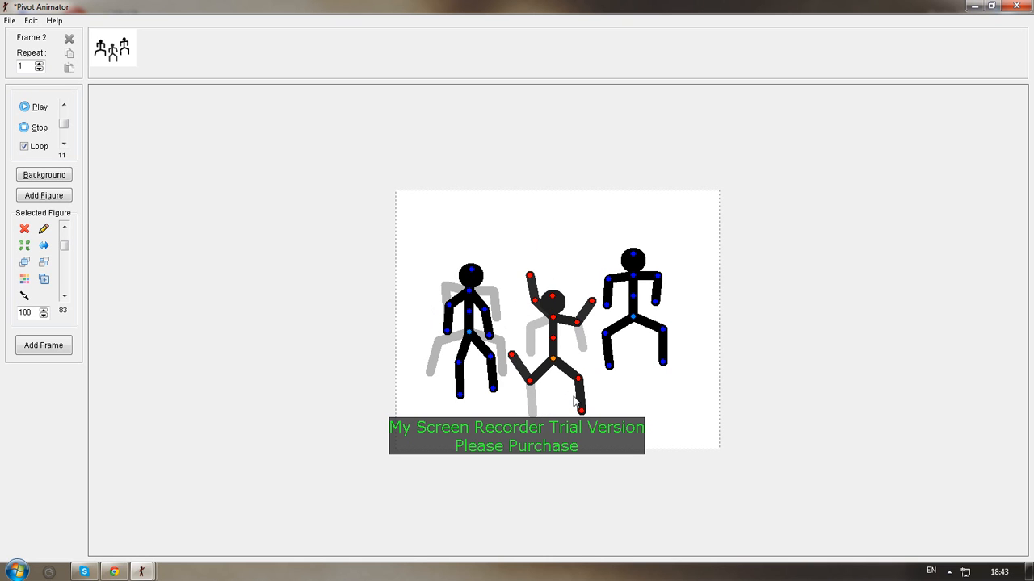
pyautogui.moveTo(583, 410); pyautogui.dragTo(592, 356)
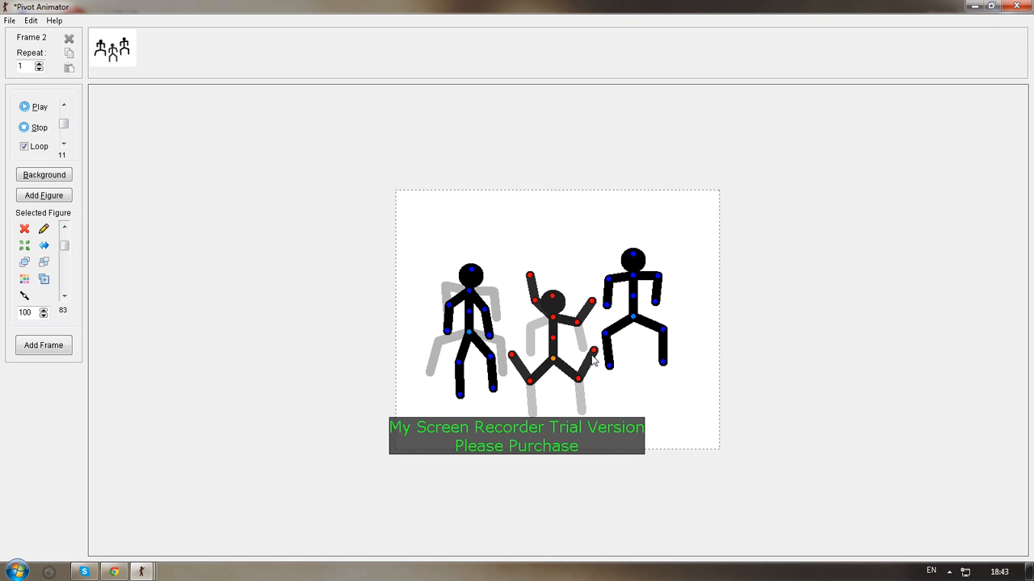
# Extend the right-hand figure's near arm toward the middle figure, draw its near leg in, and lift the middle figure into a jump
pyautogui.moveTo(636, 315); pyautogui.dragTo(592, 265)
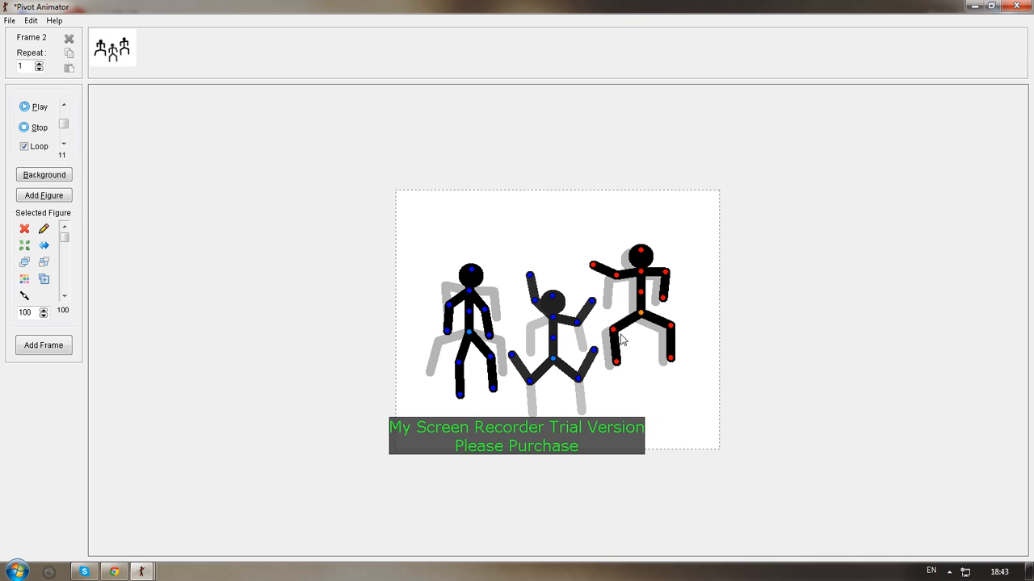
pyautogui.moveTo(615, 329); pyautogui.dragTo(626, 341)
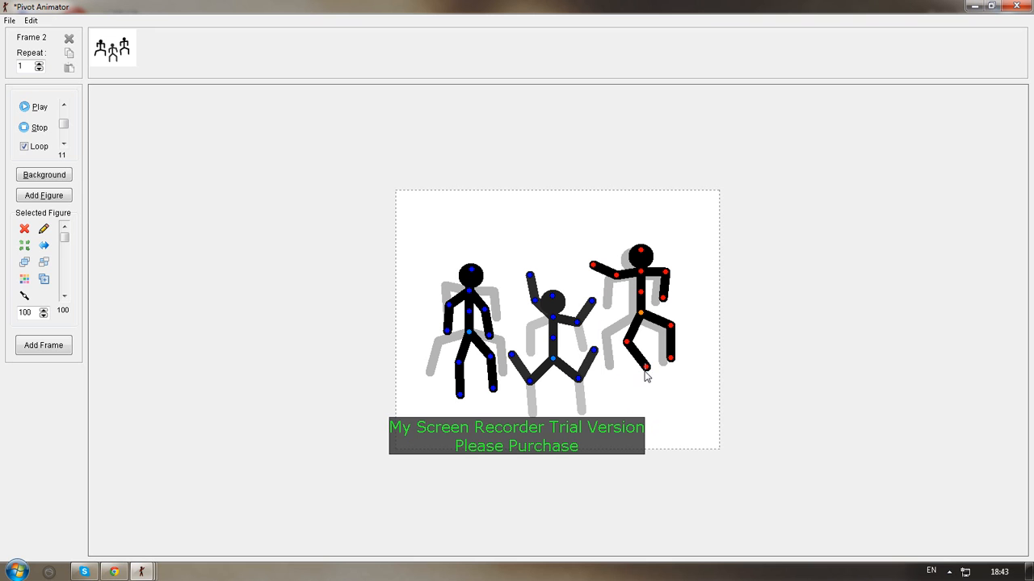
pyautogui.moveTo(646, 369); pyautogui.dragTo(629, 374)
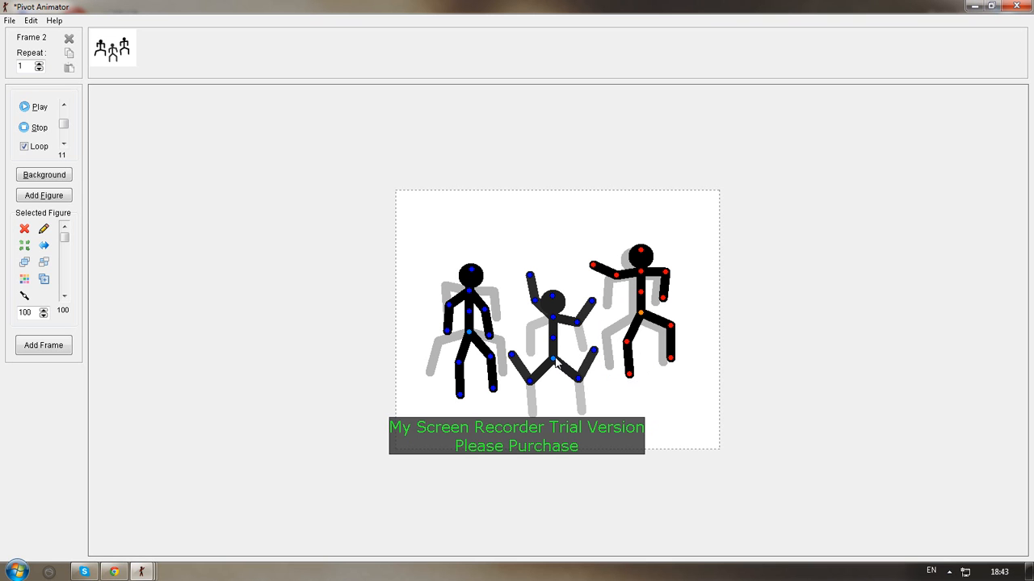
pyautogui.moveTo(553, 361); pyautogui.dragTo(546, 334)
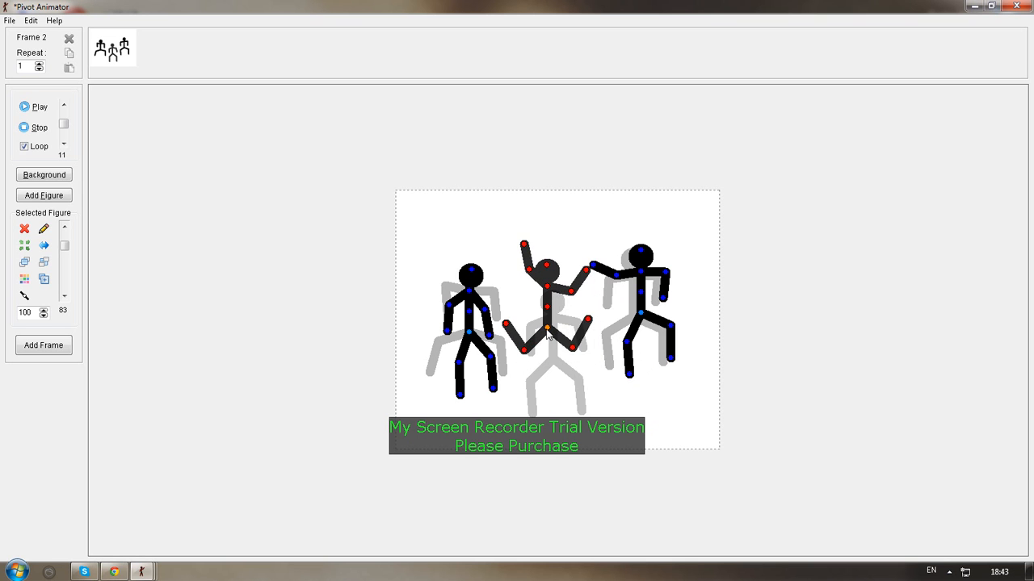
# Finish the right-hand figure with arms outstretched and legs drawn in, lower it slightly, and add the pose as frame 2
pyautogui.click(672, 333)
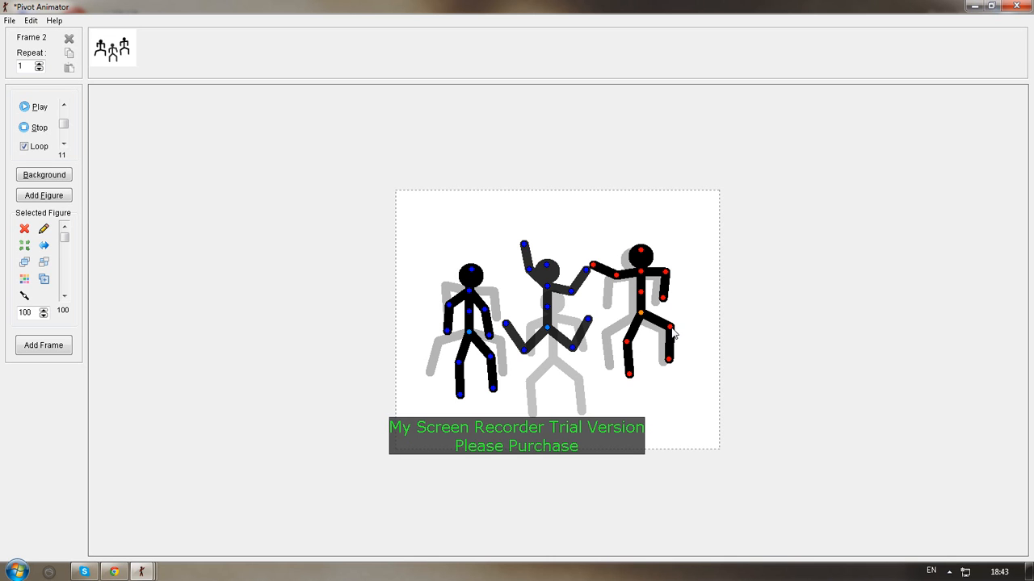
pyautogui.moveTo(673, 331); pyautogui.dragTo(677, 368)
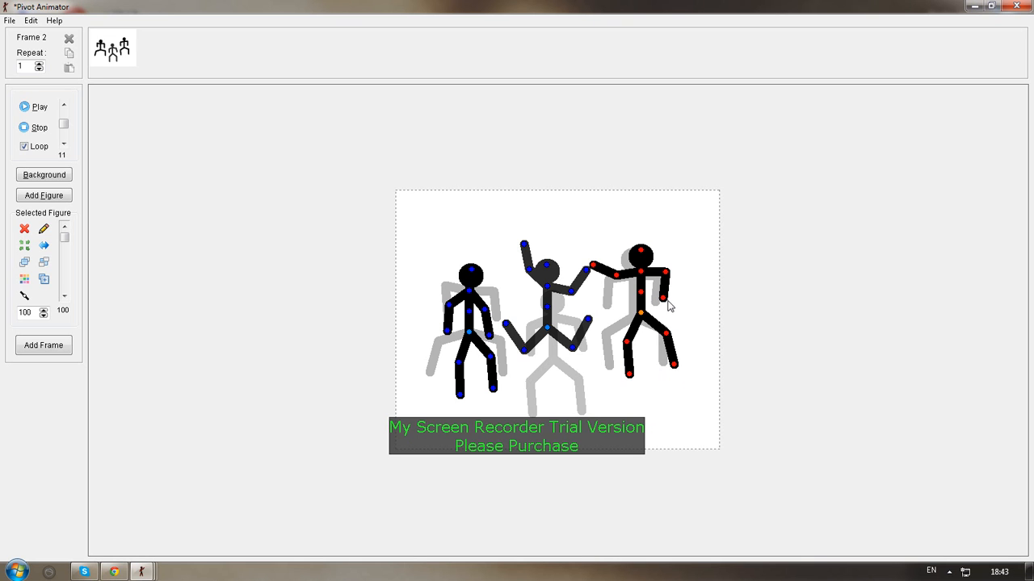
pyautogui.moveTo(664, 299); pyautogui.dragTo(699, 268)
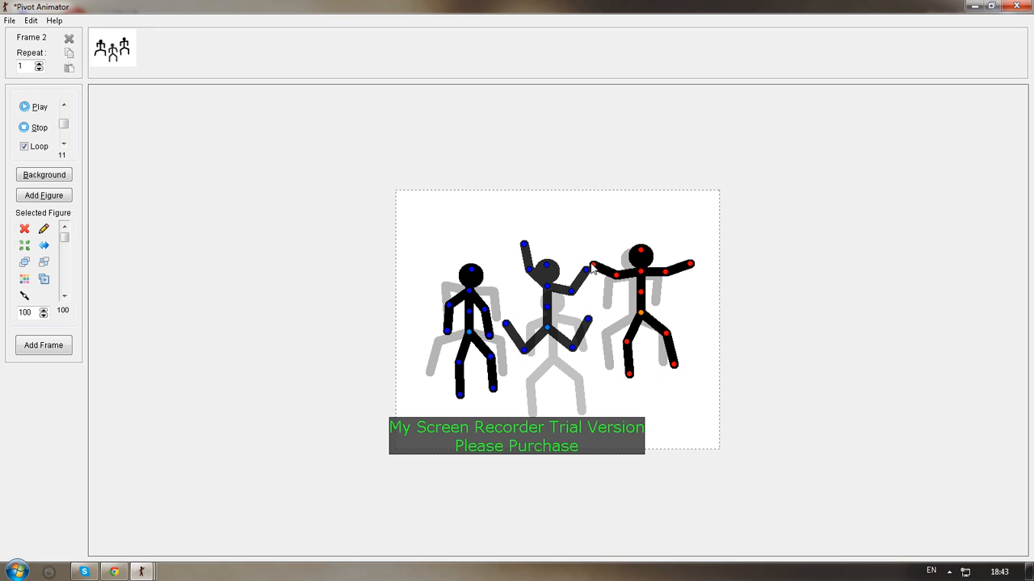
pyautogui.moveTo(591, 265); pyautogui.dragTo(591, 273)
pyautogui.moveTo(666, 334); pyautogui.dragTo(648, 320)
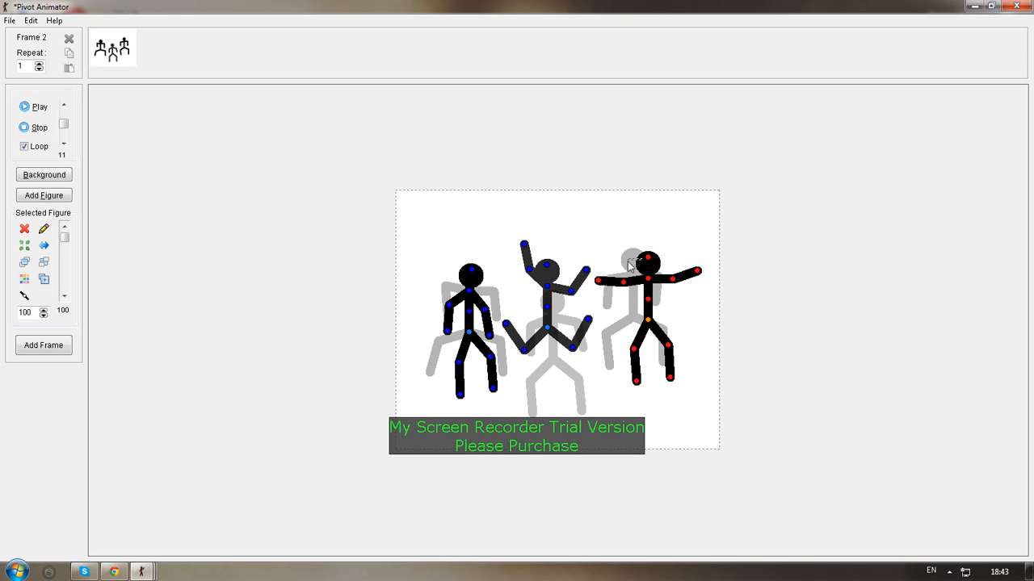
pyautogui.click(55, 356)
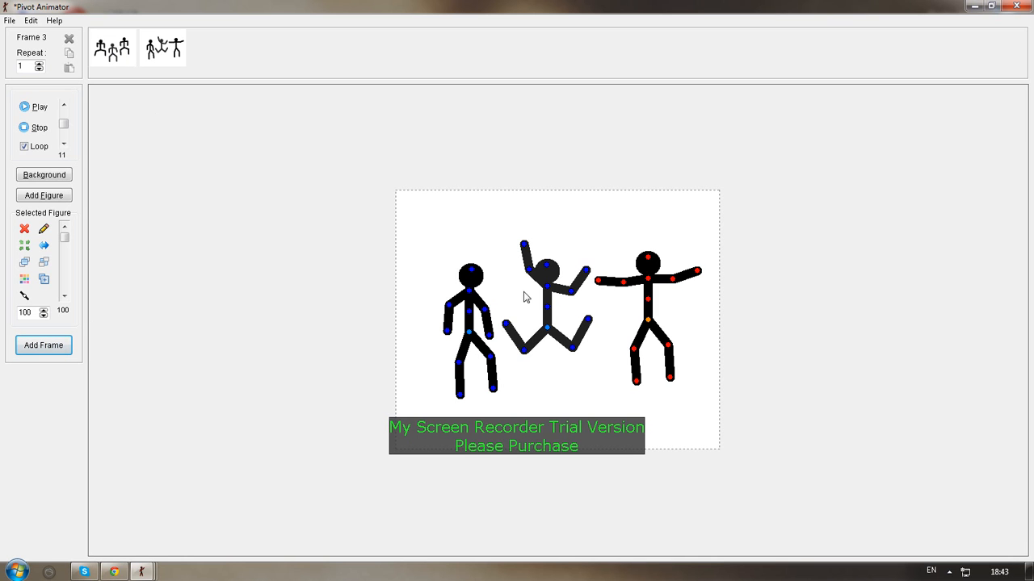
# For frame 3, swing the middle figure's lower legs down and lean its torso toward the left figure
pyautogui.moveTo(506, 326); pyautogui.dragTo(526, 401)
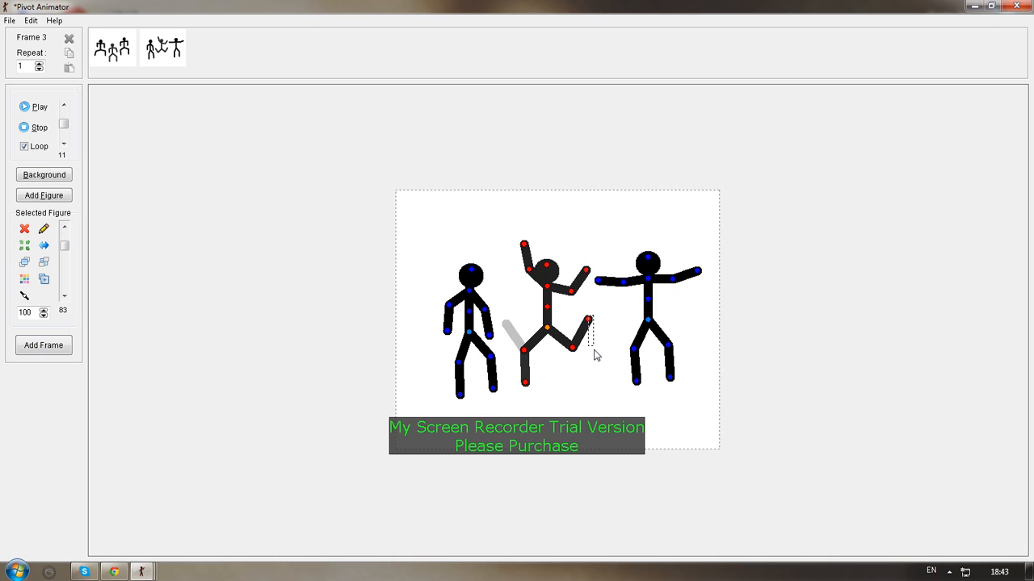
pyautogui.moveTo(590, 321); pyautogui.dragTo(584, 377)
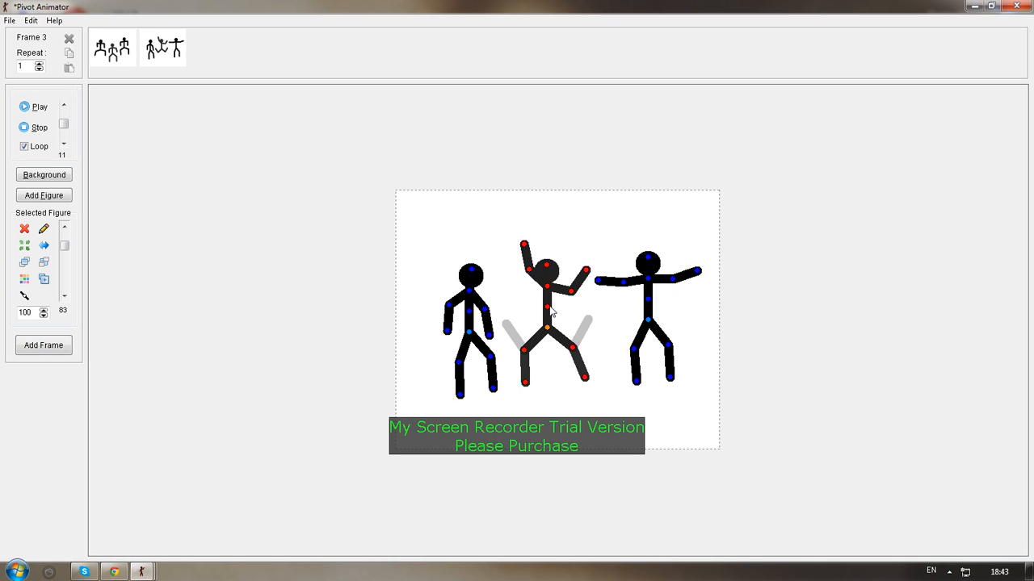
pyautogui.moveTo(551, 309); pyautogui.dragTo(535, 313)
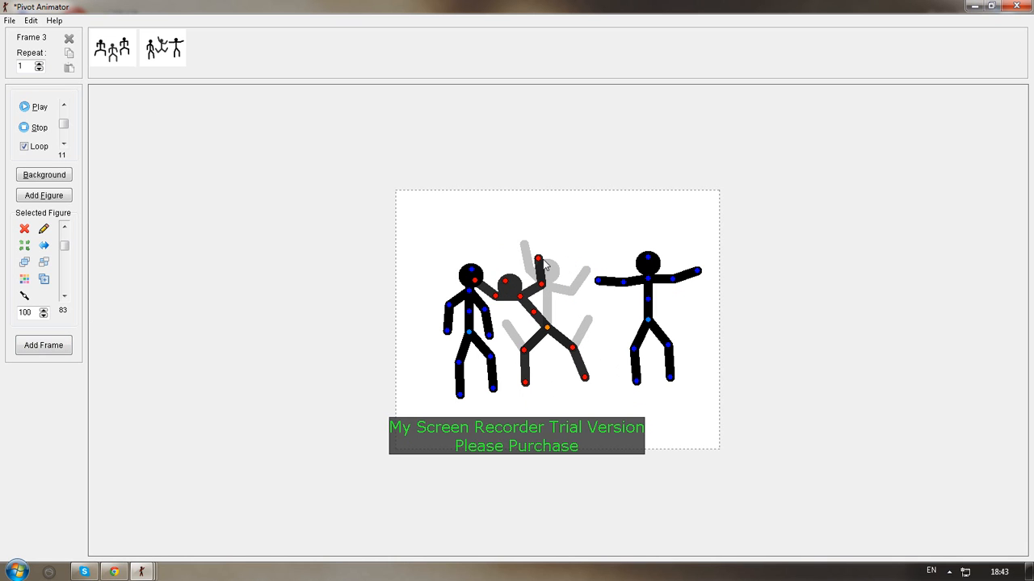
# Raise the left figure beside the middle one with an arm stretched over its head, and lower the middle figure's near arm
pyautogui.moveTo(473, 342); pyautogui.dragTo(483, 300)
pyautogui.click(488, 291)
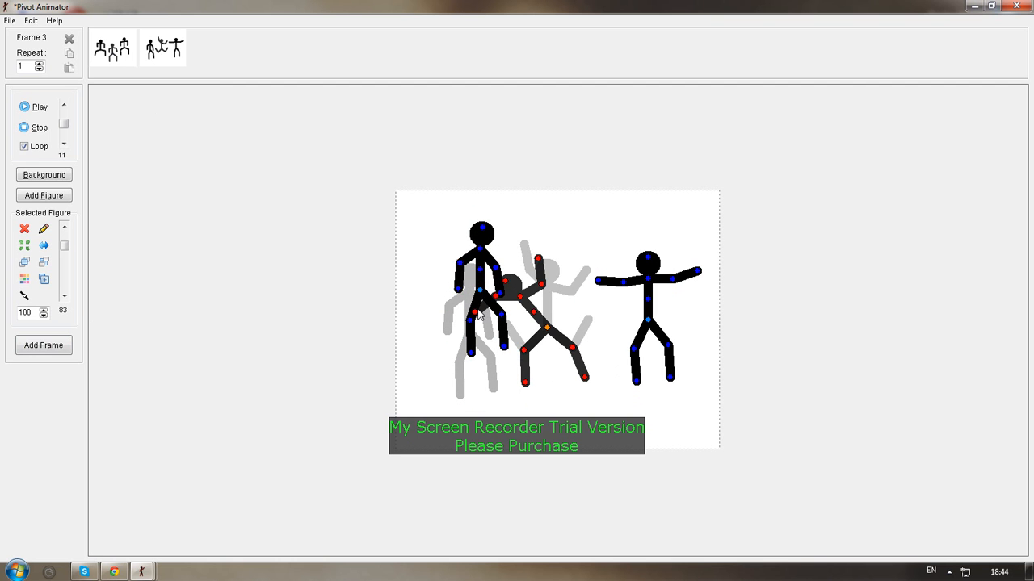
pyautogui.moveTo(496, 302); pyautogui.dragTo(500, 319)
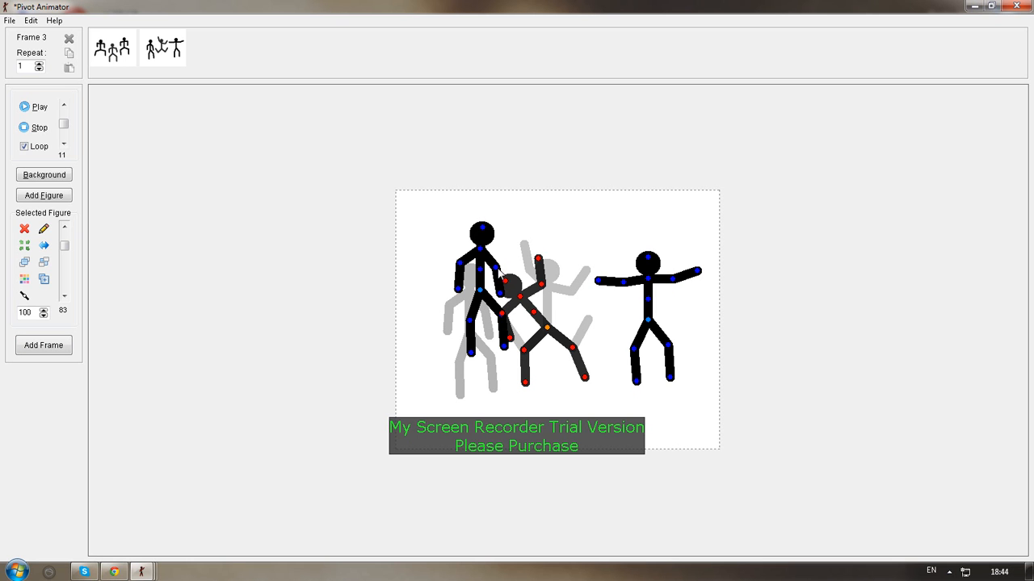
pyautogui.click(499, 275)
pyautogui.moveTo(499, 274); pyautogui.dragTo(511, 258)
pyautogui.moveTo(480, 292); pyautogui.dragTo(494, 290)
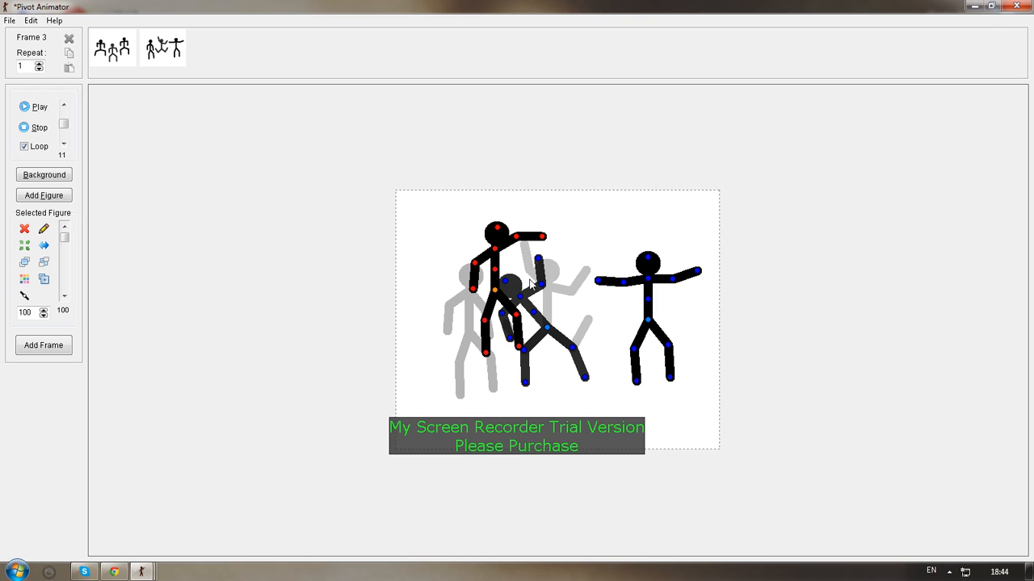
# Straighten the middle figure's lowered forearm and draw its far leg in beneath the body with the knee bent
pyautogui.click(508, 342)
pyautogui.moveTo(508, 342); pyautogui.dragTo(501, 345)
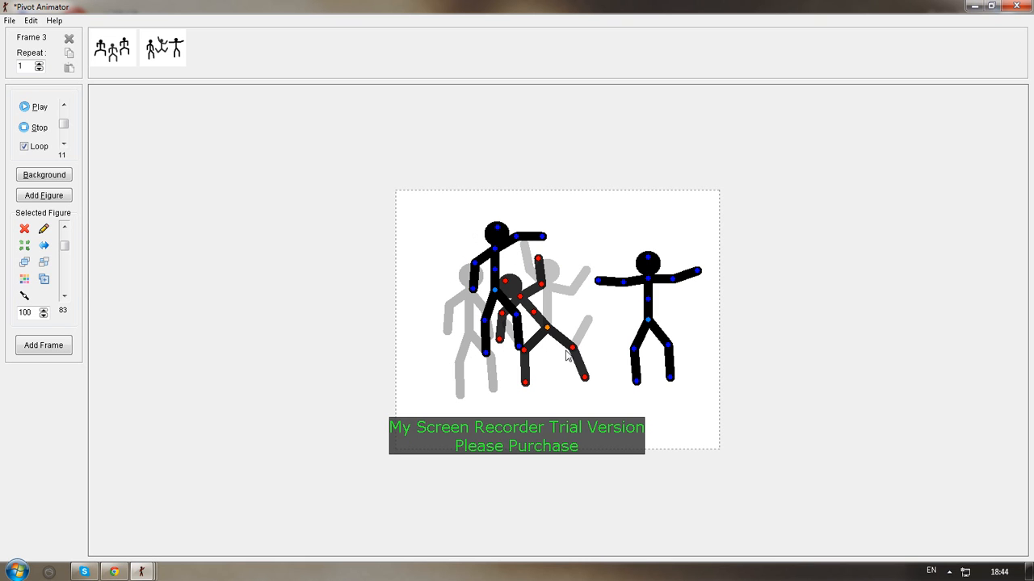
pyautogui.moveTo(572, 349); pyautogui.dragTo(553, 360)
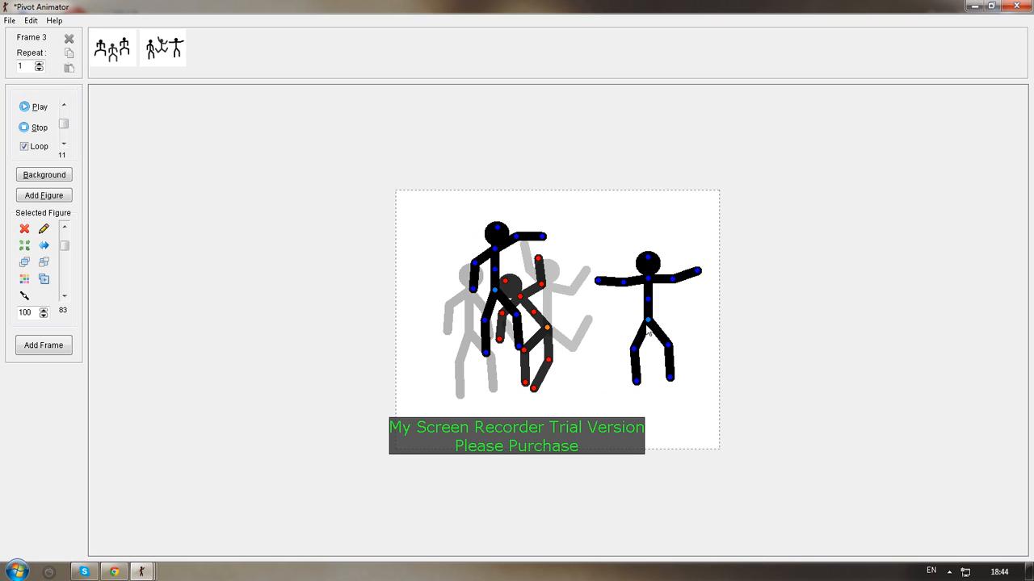
# Move the right-hand figure next to the middle one, bend it forward with its arms lowered, and add the pose as frame 3
pyautogui.moveTo(649, 333); pyautogui.dragTo(614, 356)
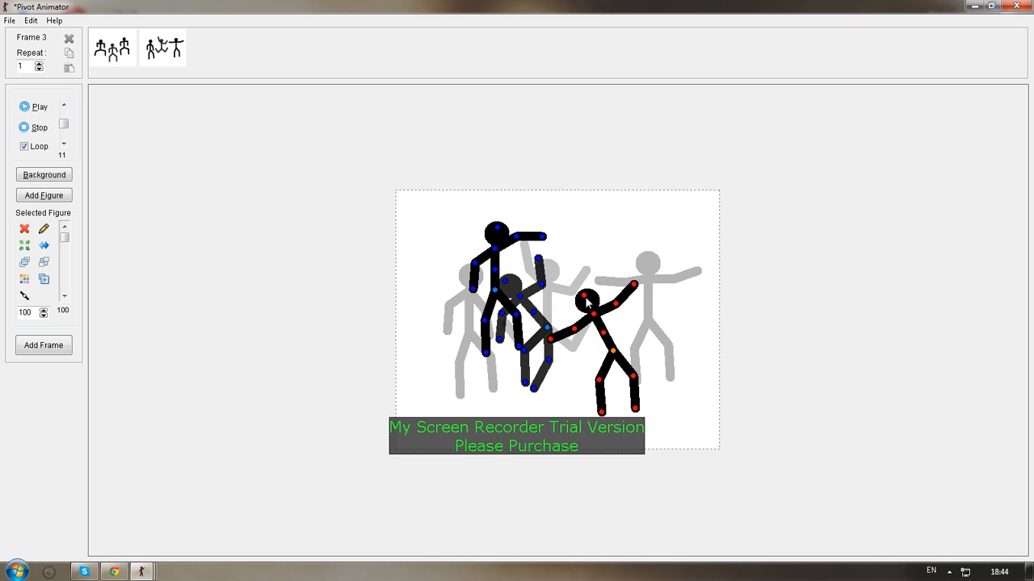
pyautogui.moveTo(586, 301); pyautogui.dragTo(578, 313)
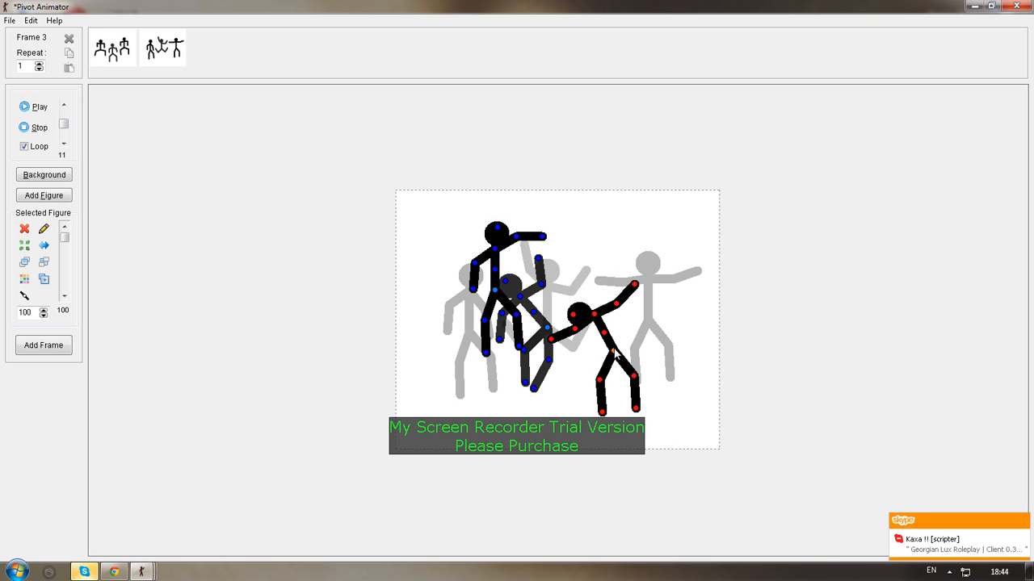
pyautogui.moveTo(616, 354); pyautogui.dragTo(580, 340)
pyautogui.moveTo(604, 307); pyautogui.dragTo(594, 363)
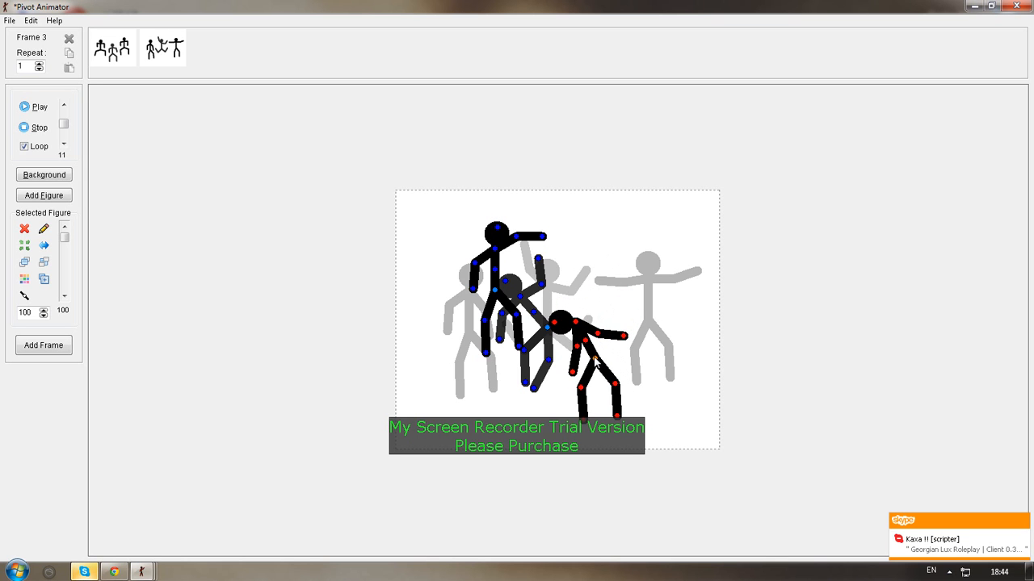
pyautogui.click(68, 347)
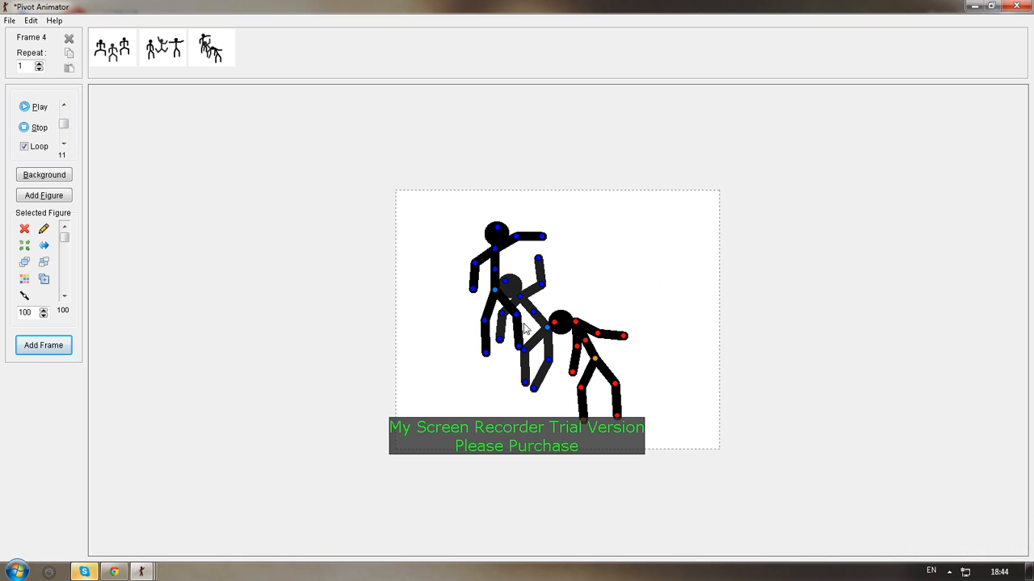
# For frame 4, shift the right-hand and middle figures up and right, and move the left figure back with both arms stretched forward
pyautogui.moveTo(598, 365); pyautogui.dragTo(650, 314)
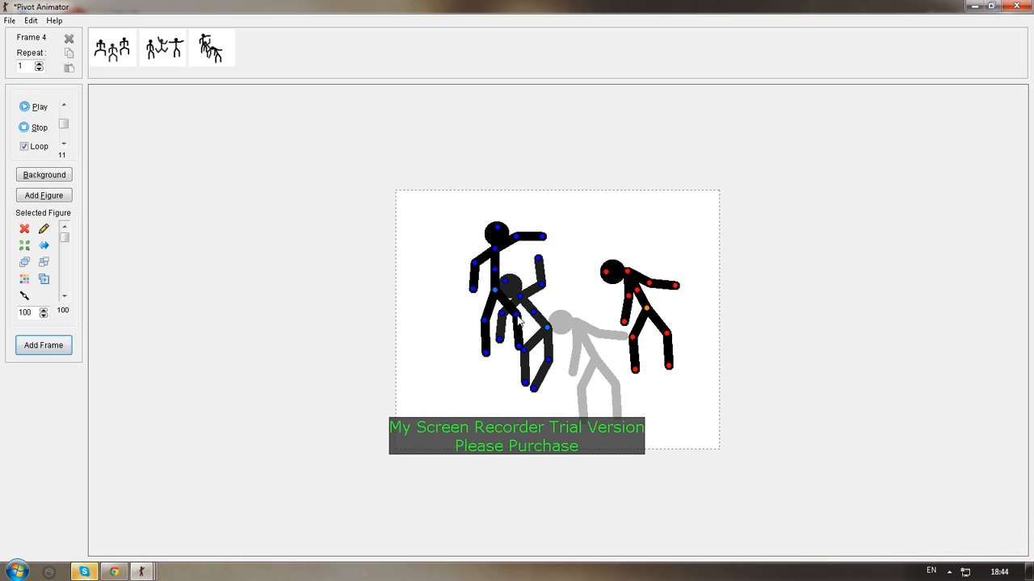
pyautogui.moveTo(548, 328); pyautogui.dragTo(571, 298)
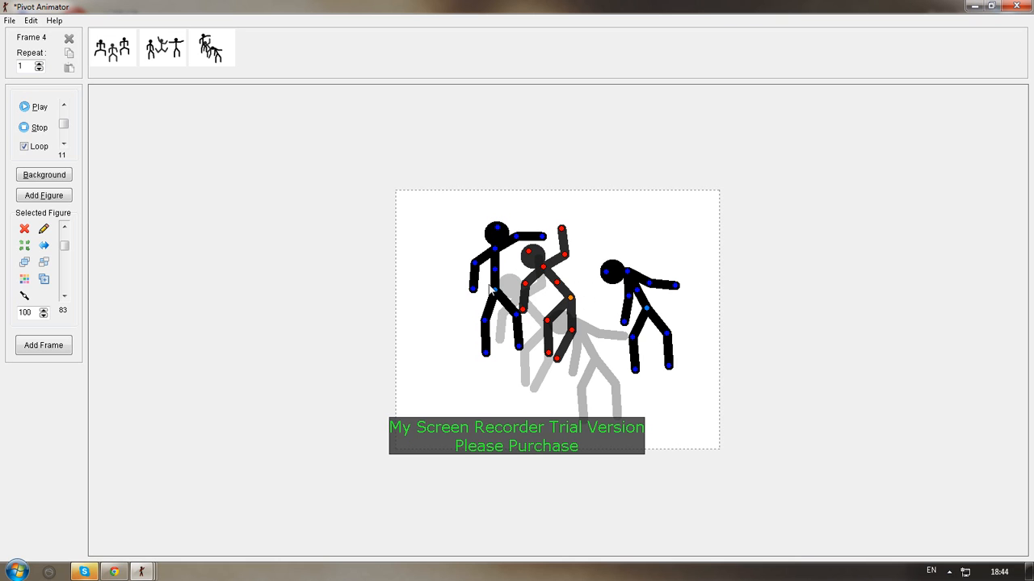
pyautogui.moveTo(493, 298)
pyautogui.mouseDown()
pyautogui.moveTo(451, 314)
pyautogui.moveTo(428, 308)
pyautogui.moveTo(495, 303)
pyautogui.moveTo(438, 328)
pyautogui.moveTo(431, 312)
pyautogui.moveTo(481, 303)
pyautogui.mouseUp()
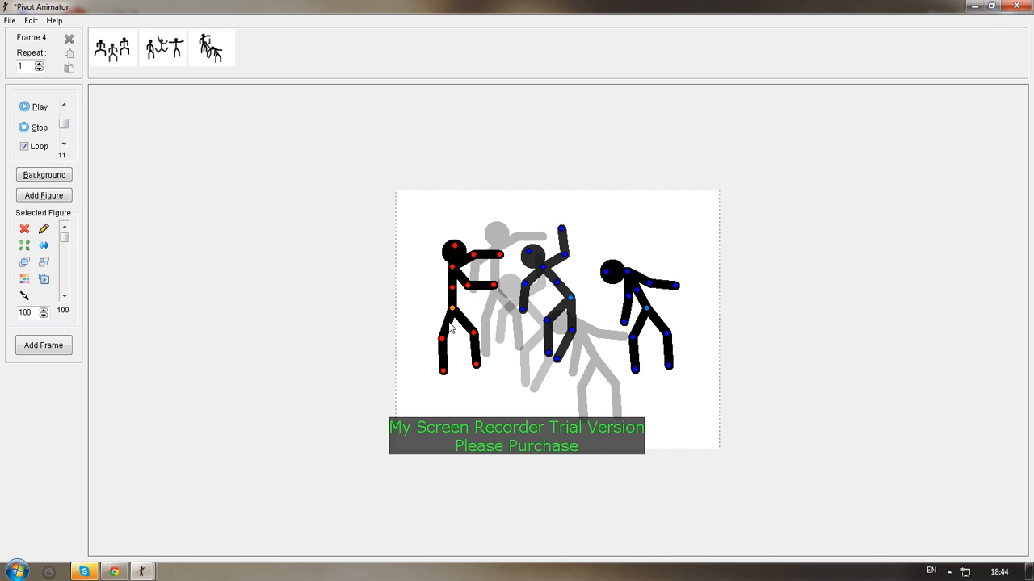
pyautogui.moveTo(454, 309); pyautogui.dragTo(472, 311)
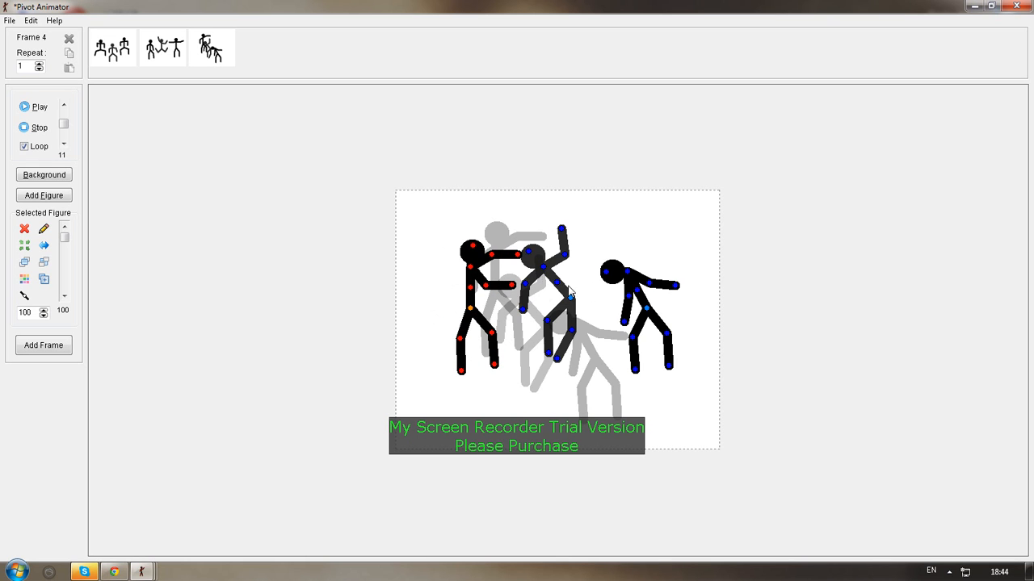
# Move the middle figure back against the left figure's hands and reposition its legs and near arm to hang downward
pyautogui.moveTo(571, 298); pyautogui.dragTo(557, 316)
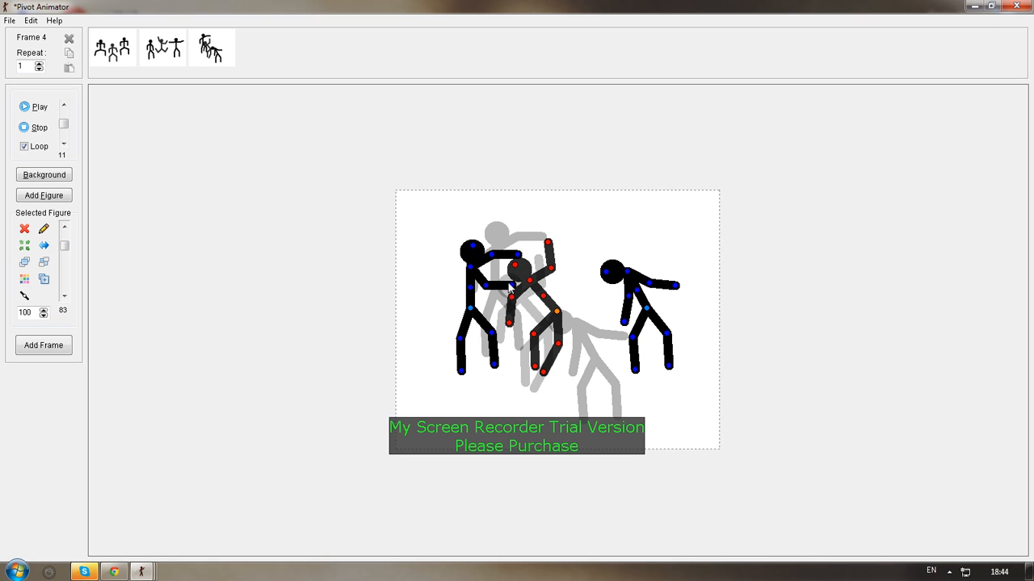
pyautogui.moveTo(486, 286); pyautogui.dragTo(570, 374)
pyautogui.moveTo(533, 331); pyautogui.dragTo(539, 386)
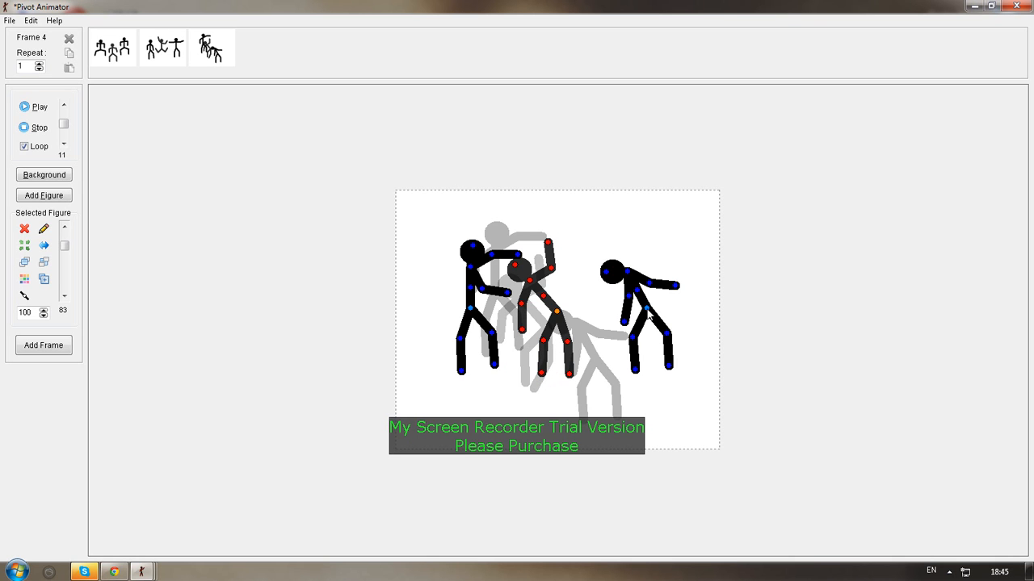
# Lift the right-hand figure off the ground toward the middle one, stretching its front leg forward and folding its rear leg beneath it
pyautogui.moveTo(647, 310); pyautogui.dragTo(626, 264)
pyautogui.moveTo(615, 325); pyautogui.dragTo(595, 330)
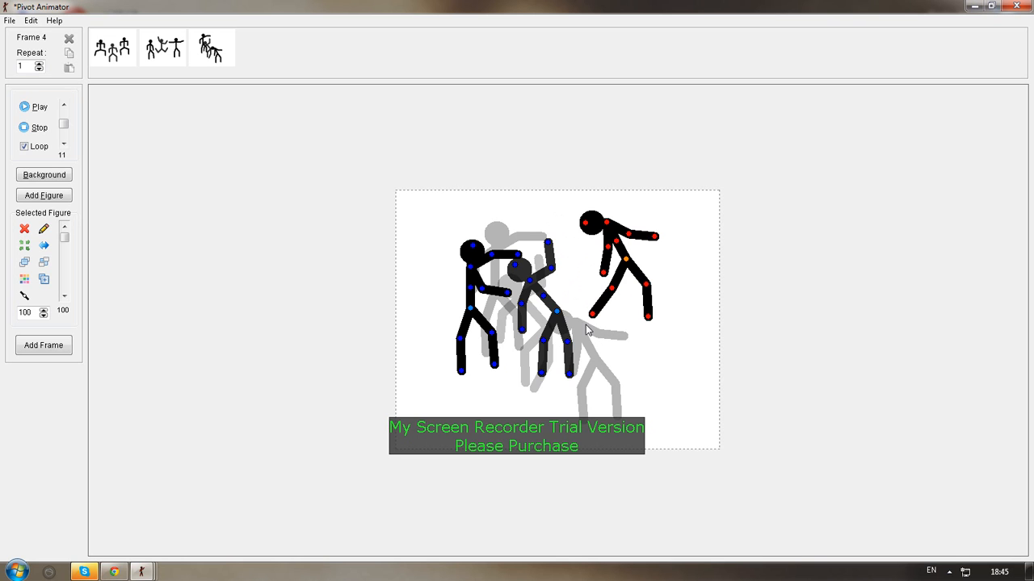
pyautogui.moveTo(626, 260); pyautogui.dragTo(597, 298)
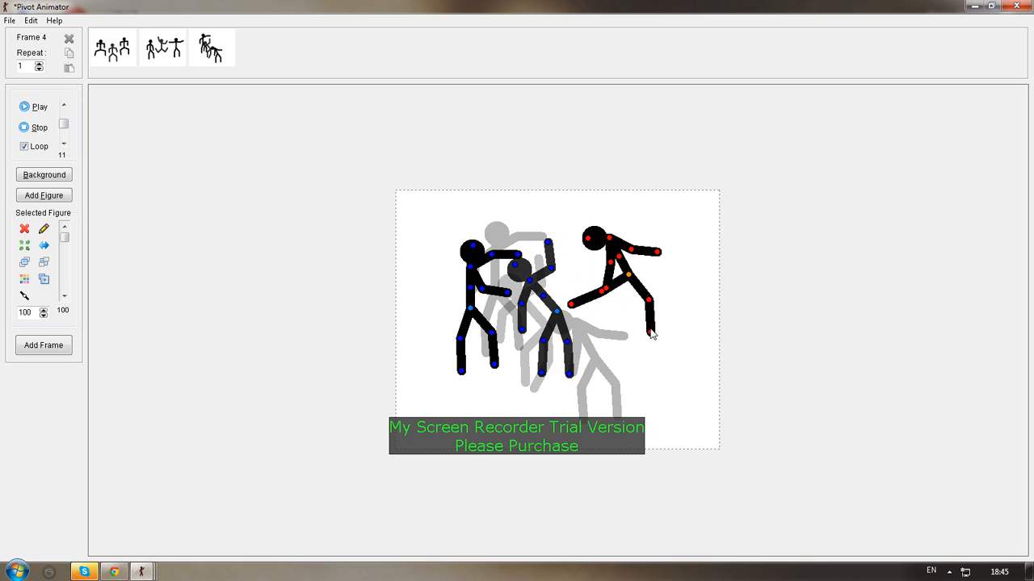
pyautogui.moveTo(650, 331); pyautogui.dragTo(618, 311)
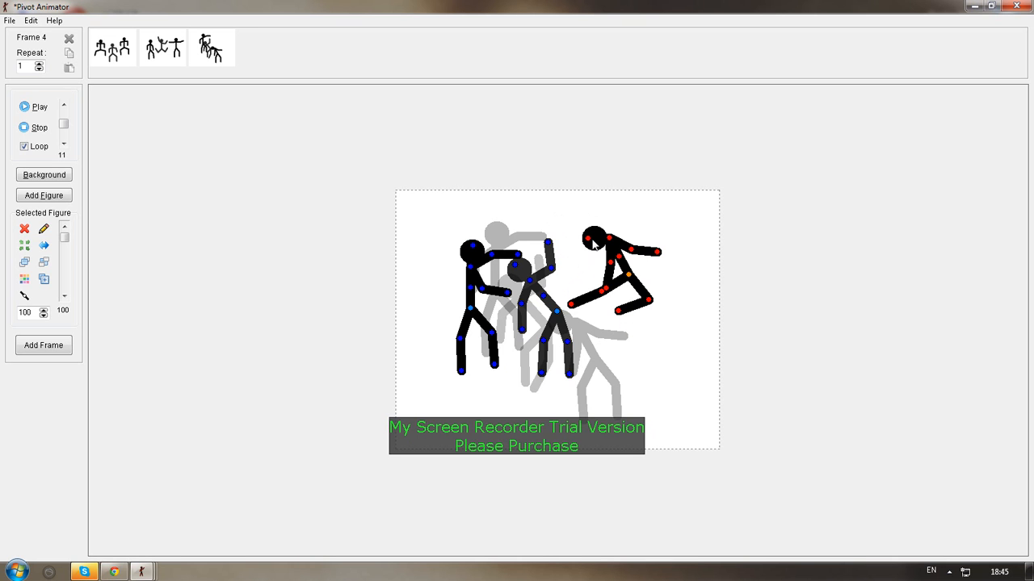
# Raise the leaping figure's head, extend its front arm, fold its rear forearm in toward its torso, and add the pose as frame 4
pyautogui.moveTo(589, 240); pyautogui.dragTo(603, 227)
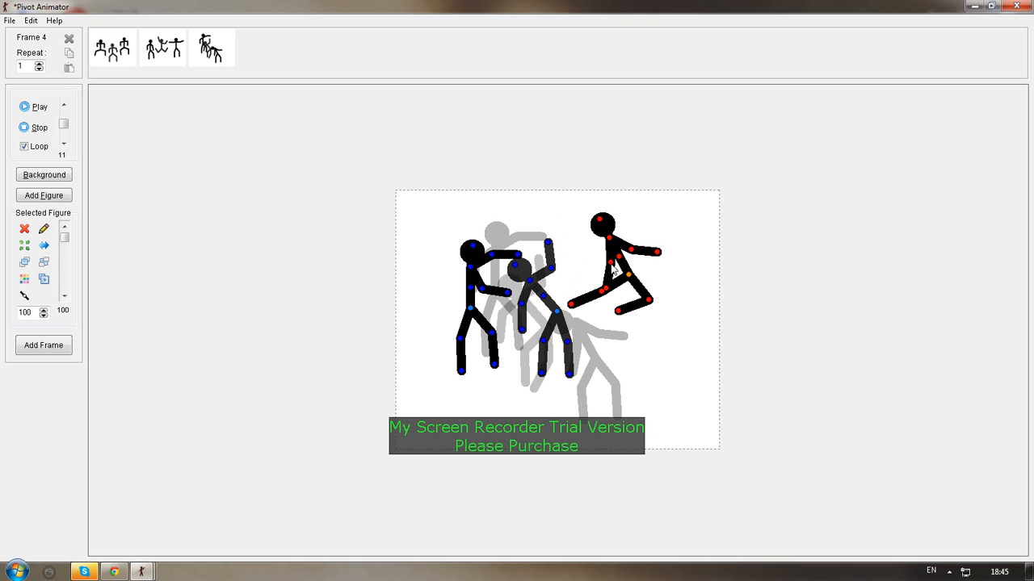
pyautogui.moveTo(614, 270); pyautogui.dragTo(563, 256)
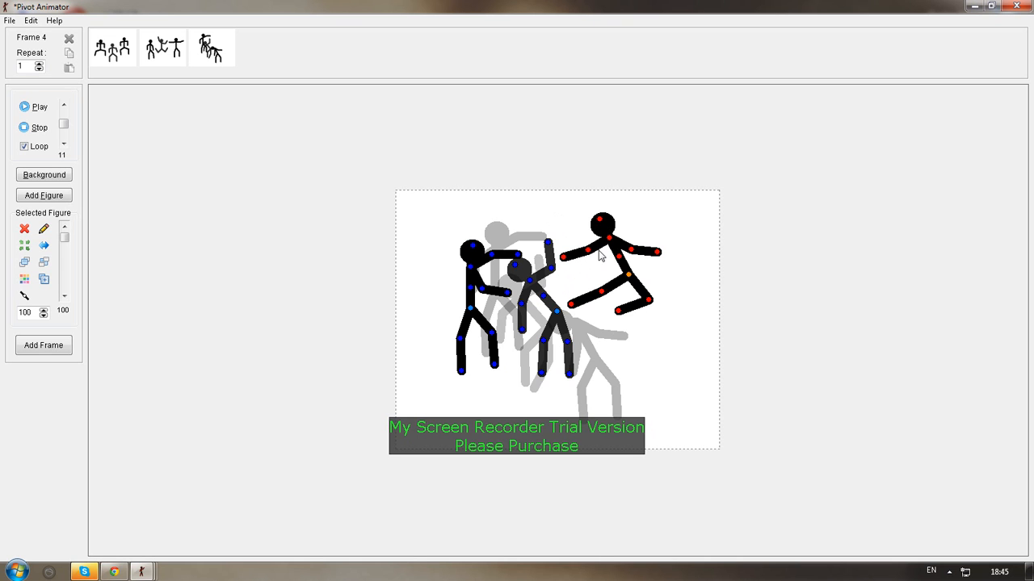
pyautogui.moveTo(657, 252); pyautogui.dragTo(607, 259)
pyautogui.click(60, 346)
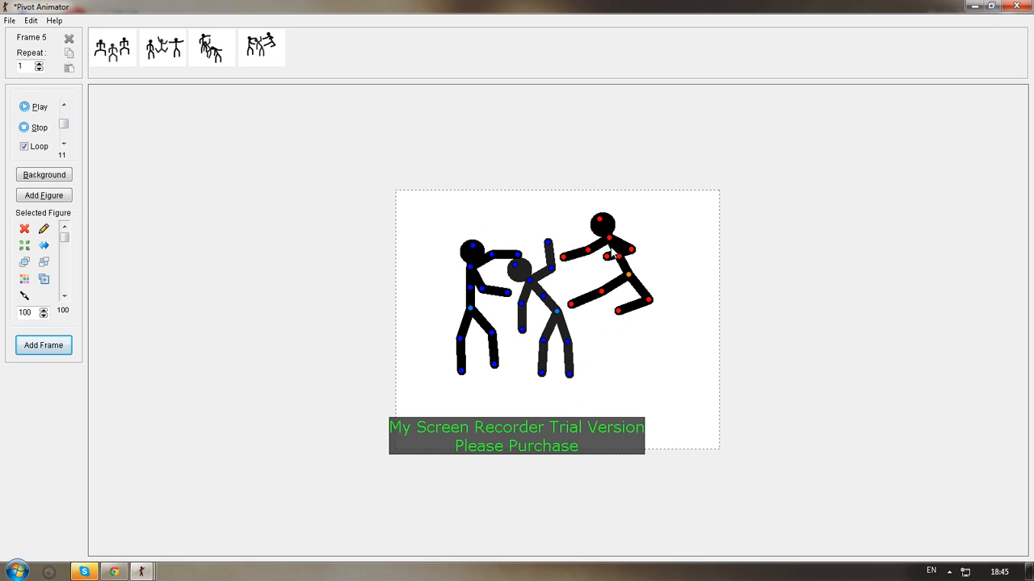
# Move the leaping figure up and left until its front foot touches the middle figure's shoulder, and add frame 5
pyautogui.moveTo(627, 276); pyautogui.dragTo(592, 251)
pyautogui.click(43, 346)
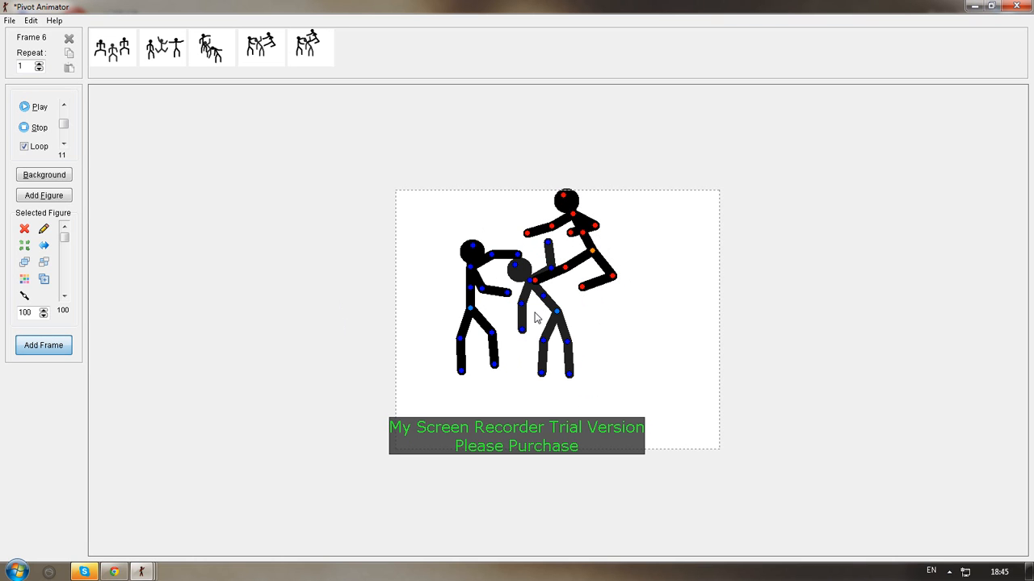
# Bend the middle figure forward with its rear leg pushed back, raise the left figure's lower forearm, and add frame 6
pyautogui.moveTo(519, 263); pyautogui.dragTo(556, 311)
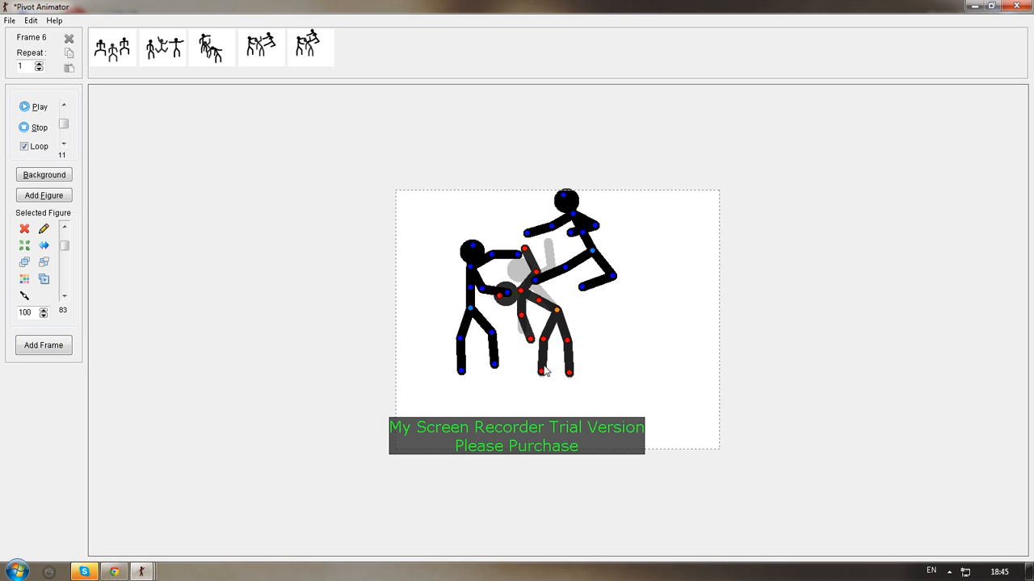
pyautogui.moveTo(542, 372); pyautogui.dragTo(581, 355)
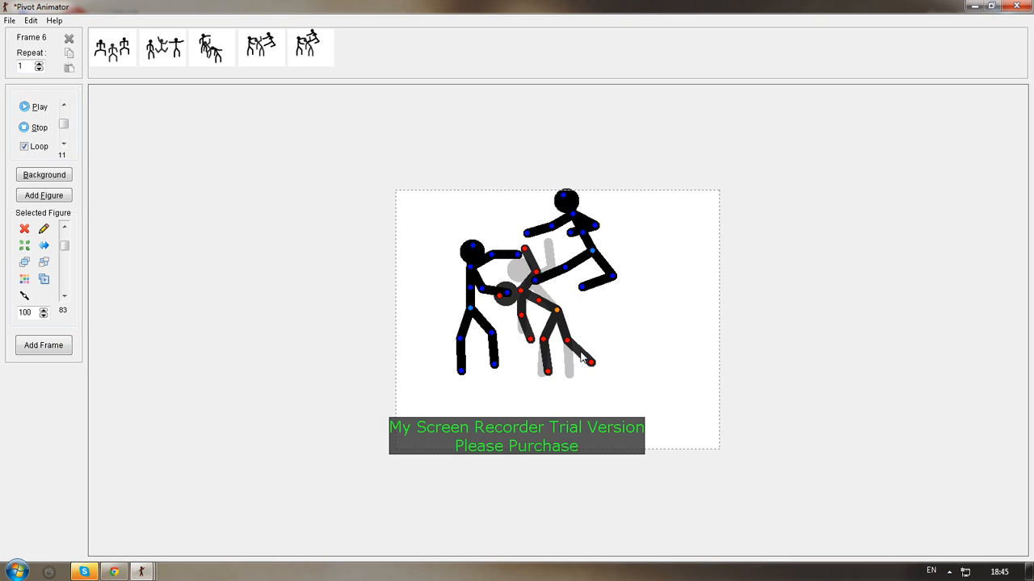
pyautogui.click(507, 297)
pyautogui.moveTo(507, 297); pyautogui.dragTo(502, 279)
pyautogui.click(592, 254)
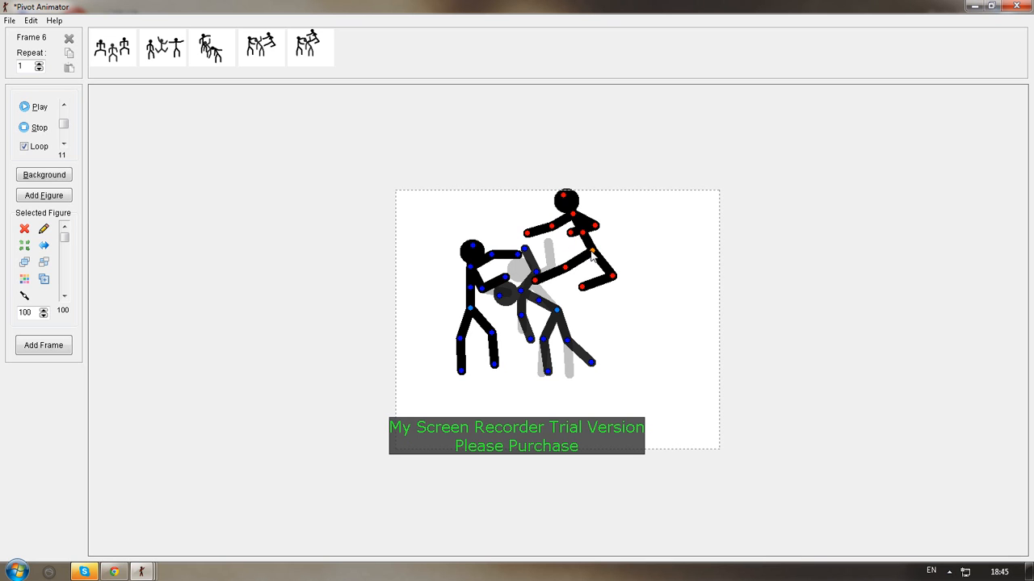
pyautogui.click(58, 352)
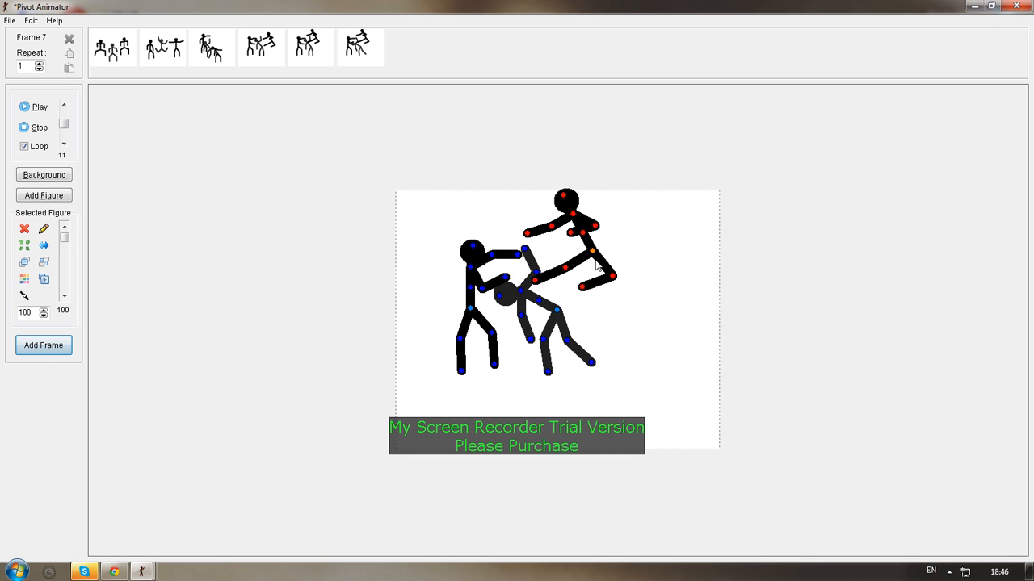
# For frame 7, move the leaping figure's foot to the left figure's head and drop the middle figure with its legs trailing behind
pyautogui.moveTo(592, 252); pyautogui.dragTo(580, 254)
pyautogui.moveTo(548, 231); pyautogui.dragTo(539, 218)
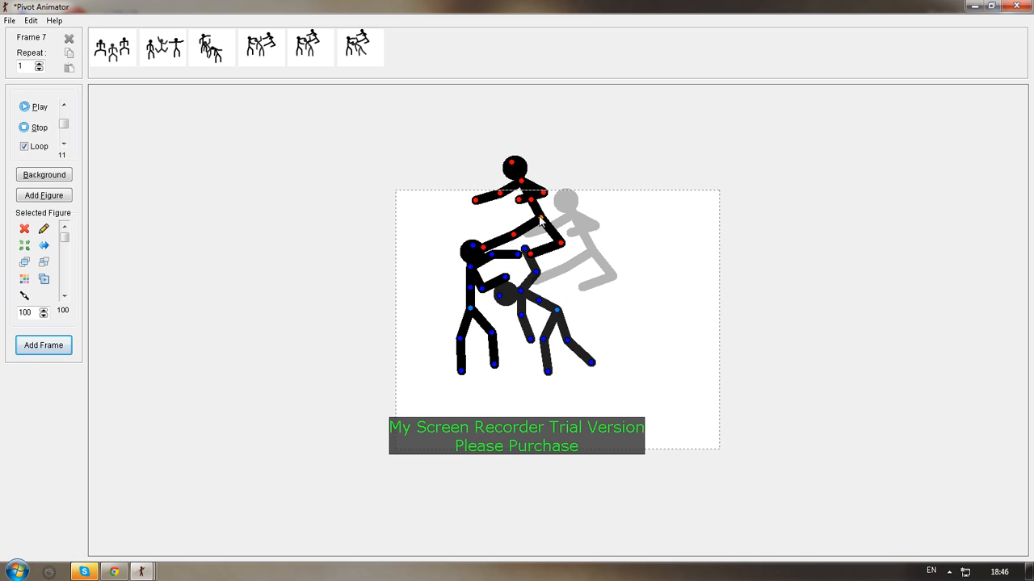
pyautogui.moveTo(556, 310); pyautogui.dragTo(563, 336)
pyautogui.moveTo(598, 391); pyautogui.dragTo(625, 350)
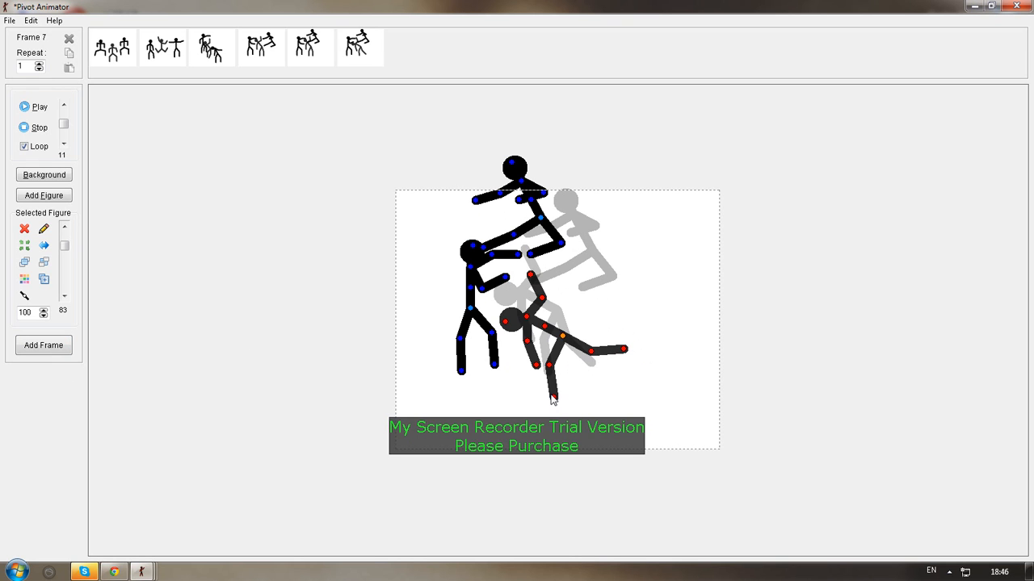
pyautogui.moveTo(553, 398); pyautogui.dragTo(612, 373)
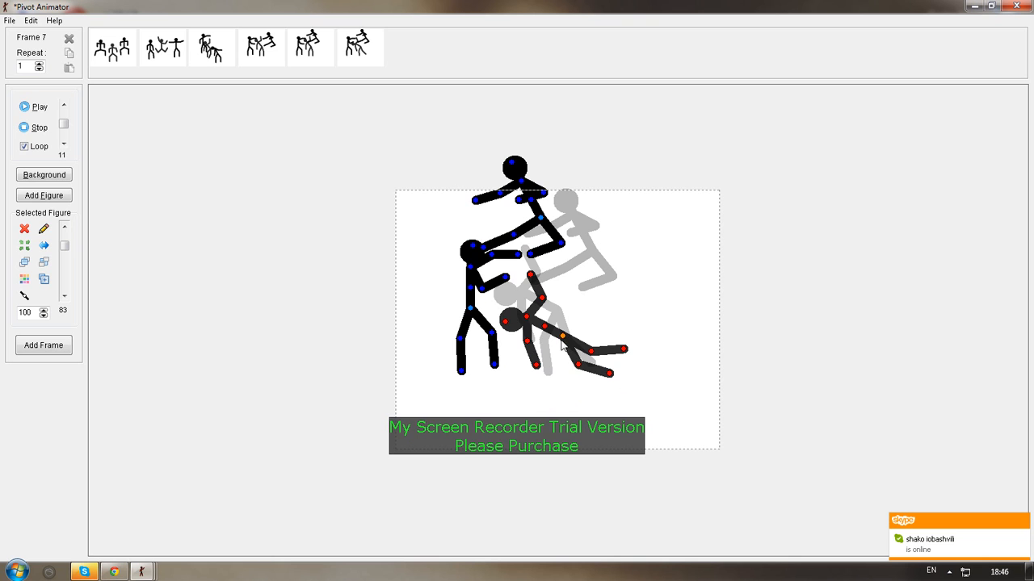
pyautogui.moveTo(563, 339); pyautogui.dragTo(573, 352)
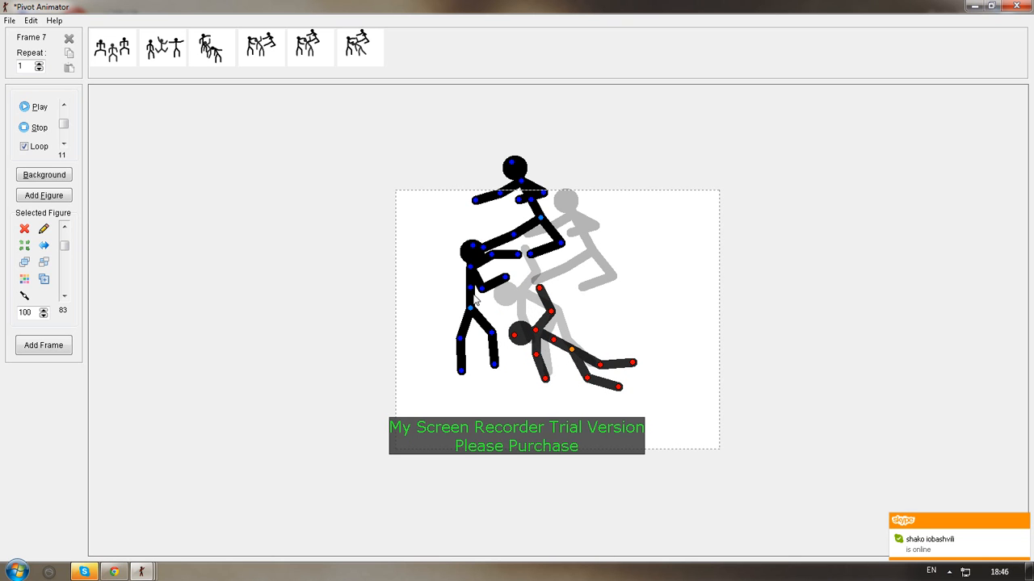
pyautogui.click(69, 347)
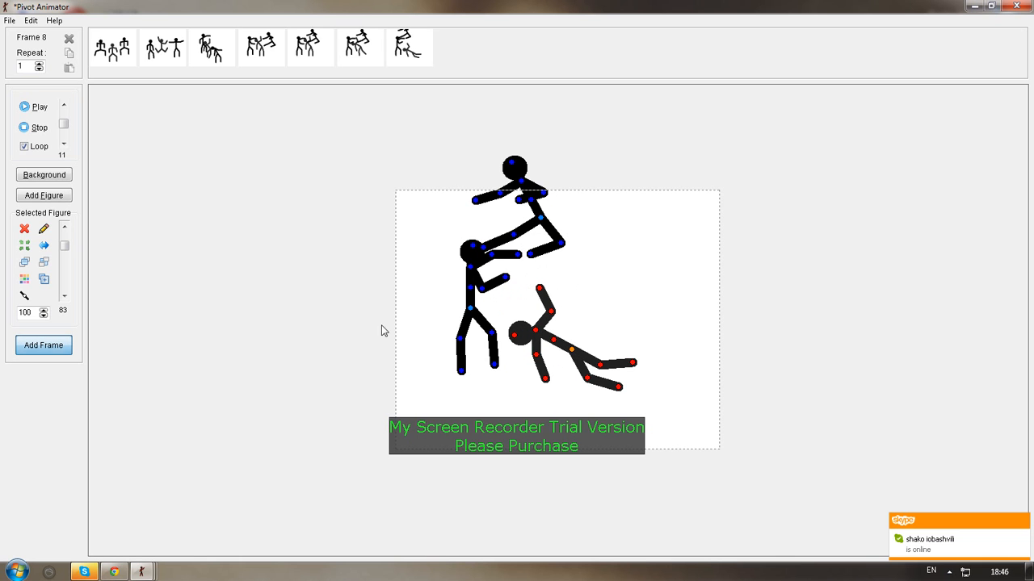
# Lean the left figure's upper body backward with both forearms raised, and add the pose as frames 8 and 9
pyautogui.click(469, 269)
pyautogui.moveTo(470, 271); pyautogui.dragTo(455, 293)
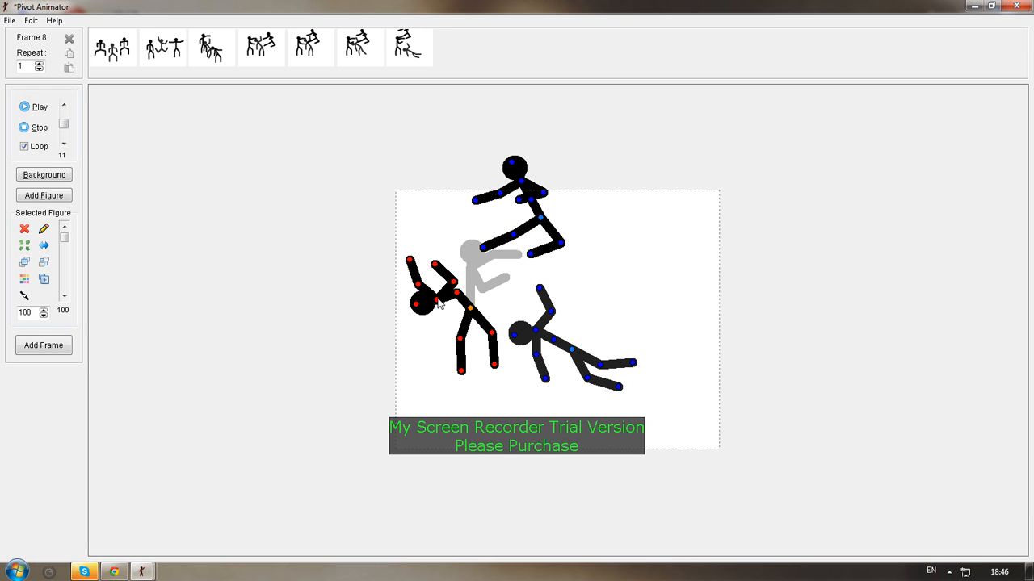
pyautogui.moveTo(439, 303); pyautogui.dragTo(445, 278)
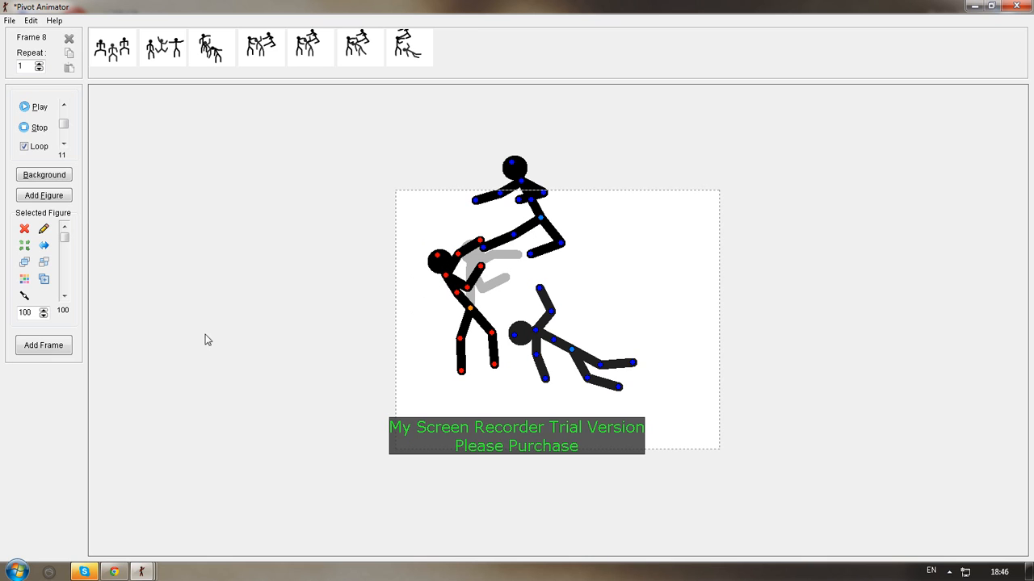
pyautogui.click(71, 347)
pyautogui.click(70, 347)
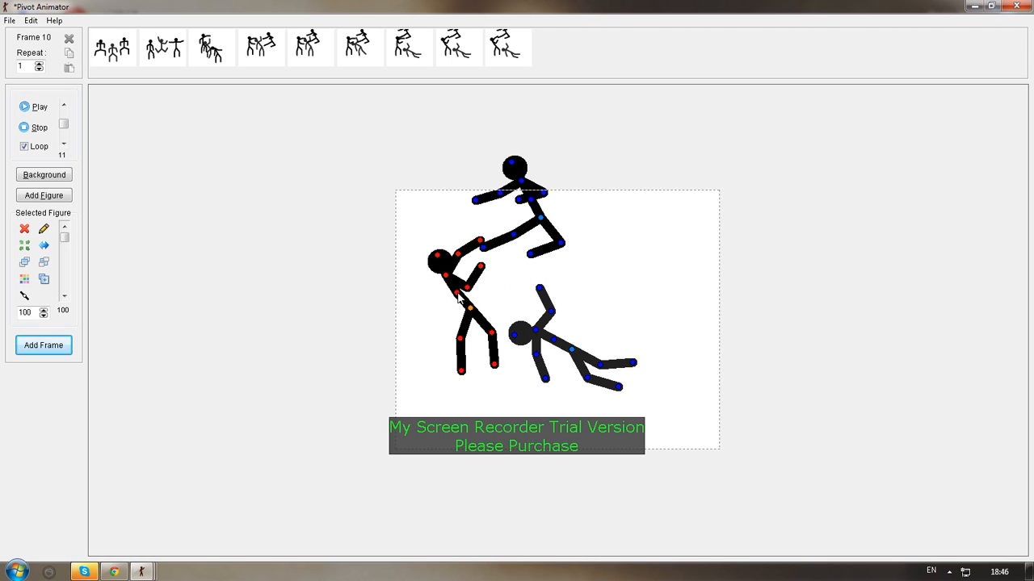
# Tilt the left figure's torso and head progressively further back, adding each pose as frames 10, 11 and 12
pyautogui.moveTo(459, 301); pyautogui.dragTo(416, 274)
pyautogui.click(61, 349)
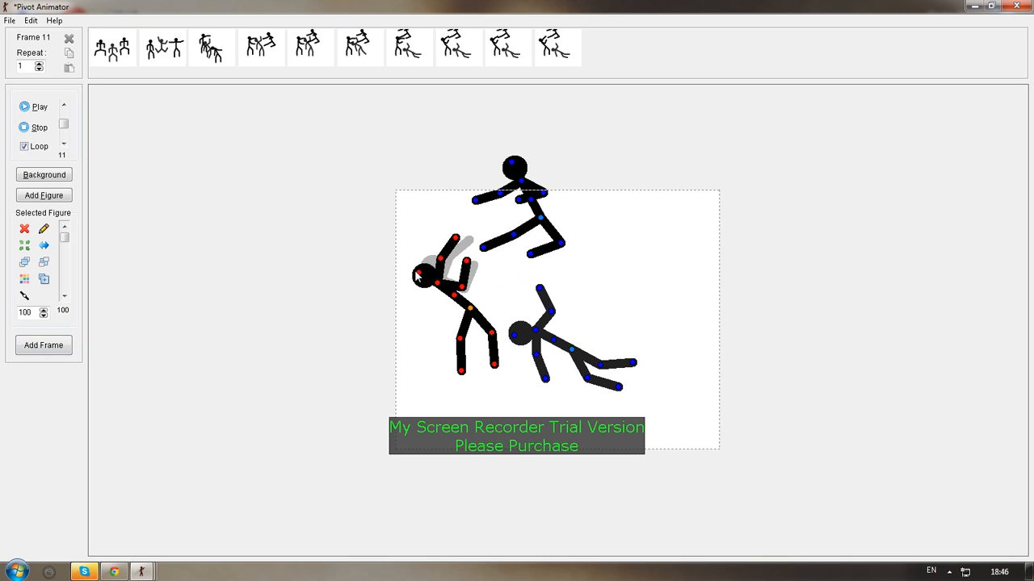
pyautogui.click(52, 348)
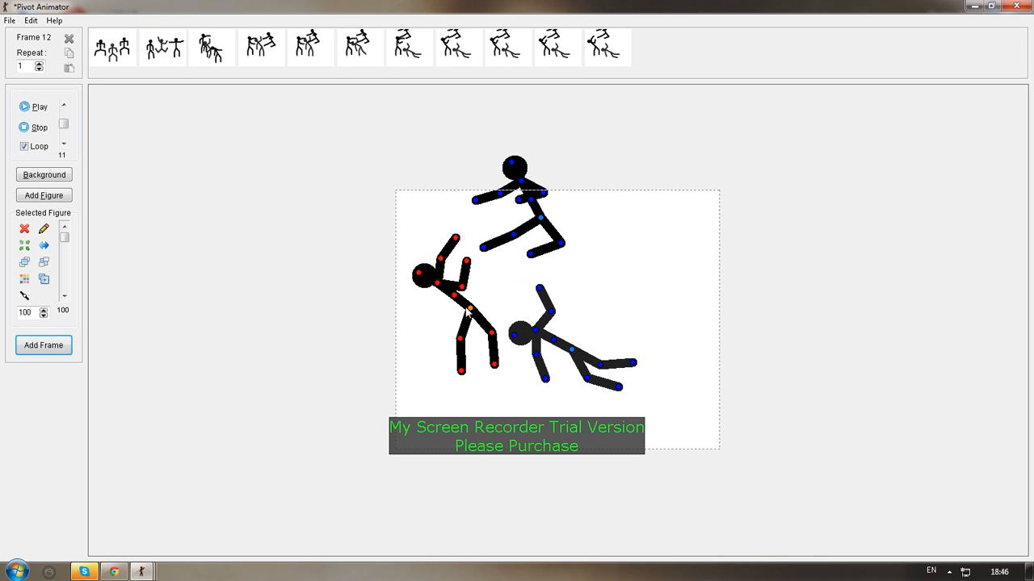
pyautogui.moveTo(456, 301); pyautogui.dragTo(453, 298)
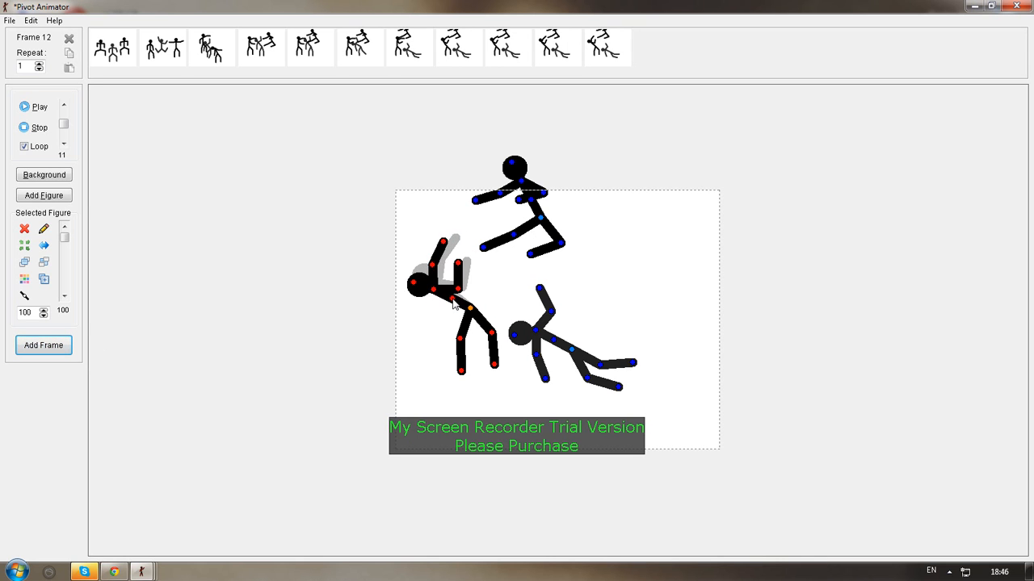
pyautogui.click(67, 349)
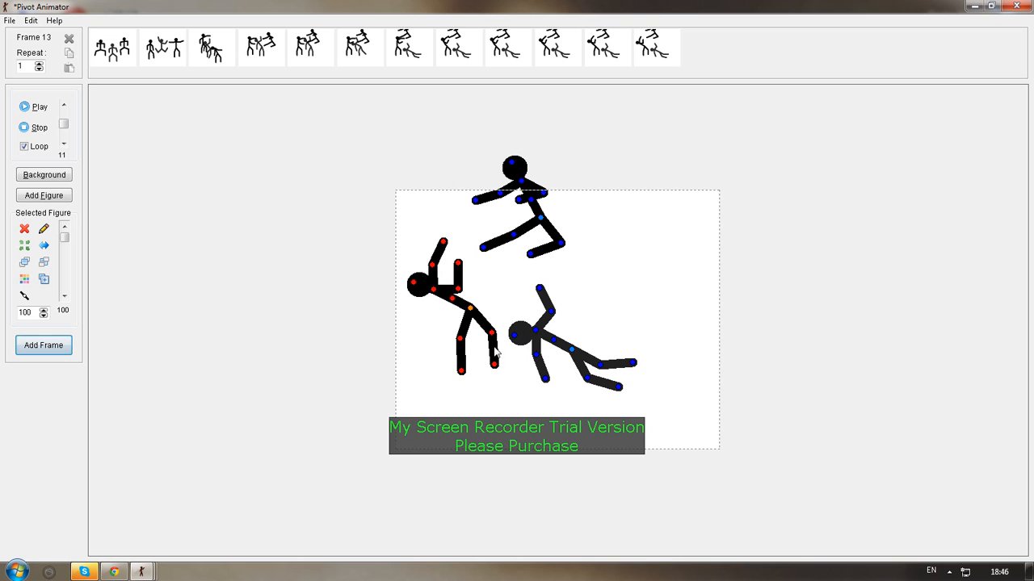
# Swing both of the left figure's legs off the ground so they stretch forward toward the fallen middle figure's head
pyautogui.moveTo(492, 334); pyautogui.dragTo(553, 312)
pyautogui.moveTo(463, 375); pyautogui.dragTo(505, 377)
pyautogui.moveTo(462, 343); pyautogui.dragTo(526, 324)
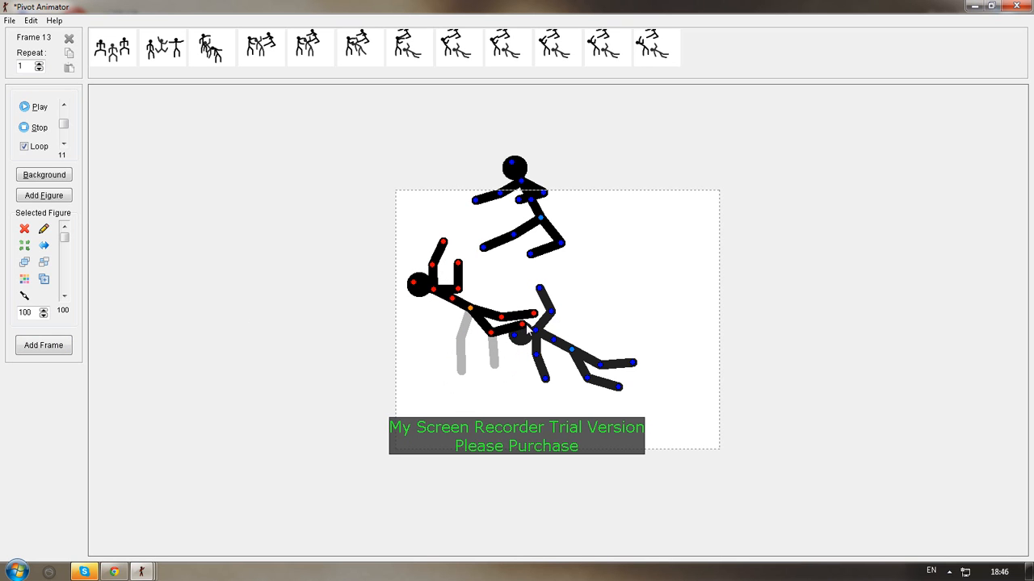
# Shift the leaping figure down and left, lay the left figure out nearly flat, and add the pose as frame 13
pyautogui.moveTo(542, 221); pyautogui.dragTo(526, 237)
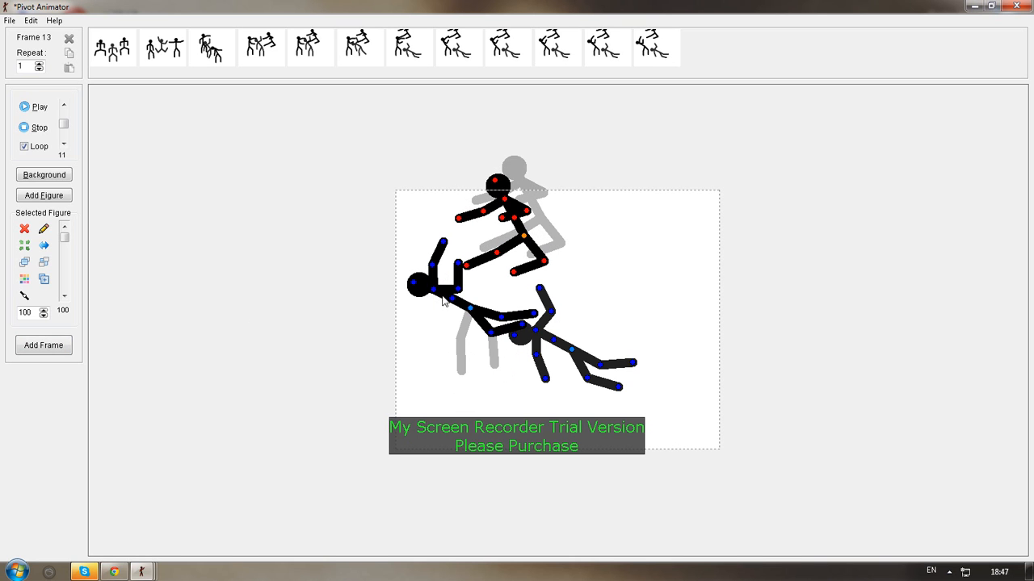
pyautogui.moveTo(453, 302); pyautogui.dragTo(468, 333)
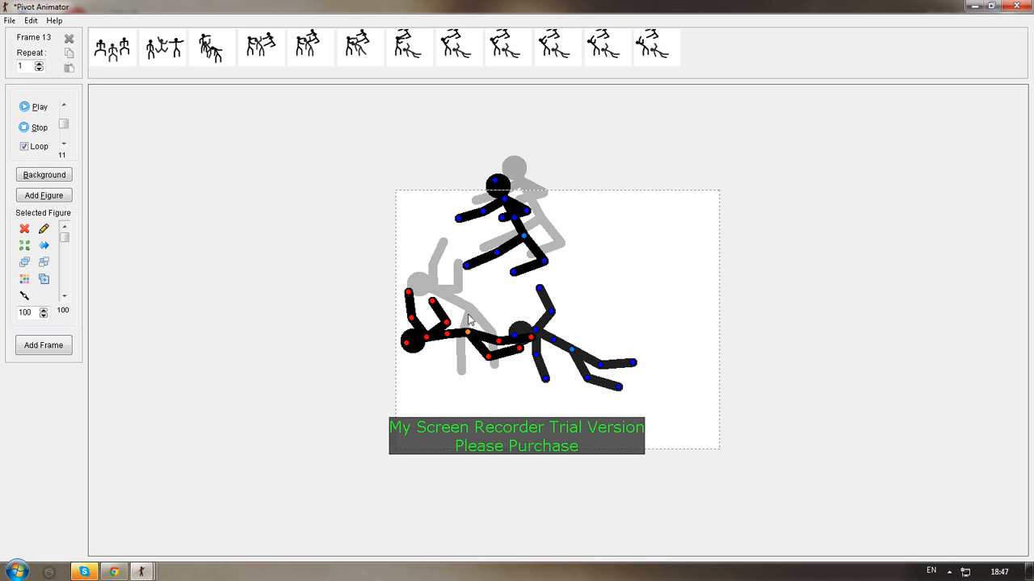
pyautogui.moveTo(467, 336)
pyautogui.mouseDown()
pyautogui.moveTo(471, 313)
pyautogui.moveTo(466, 335)
pyautogui.mouseUp()
pyautogui.click(72, 350)
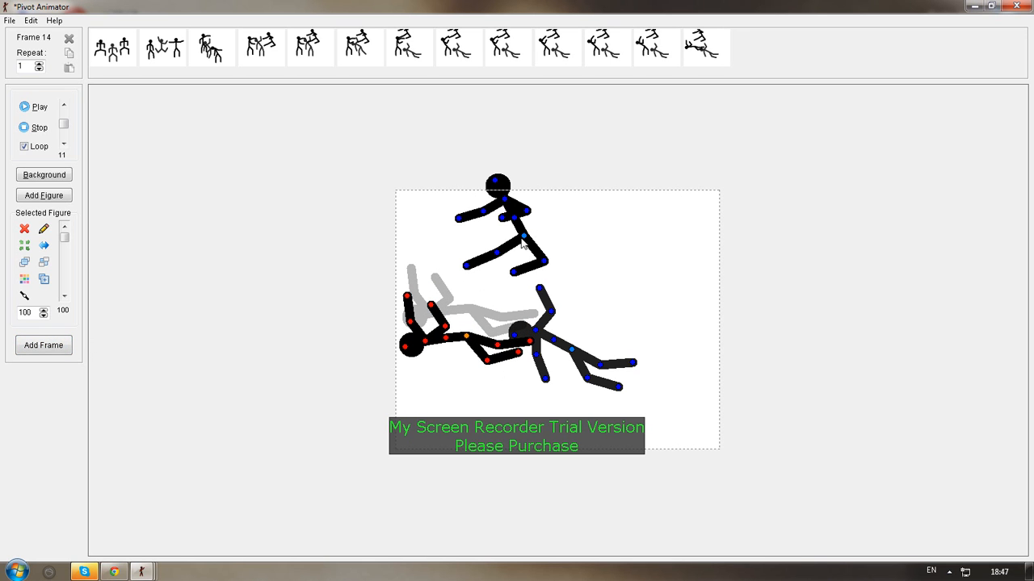
# Bring the leaping figure down to stand upright on the left fallen figure with both feet planted on its body
pyautogui.moveTo(522, 240); pyautogui.dragTo(494, 345)
pyautogui.moveTo(440, 317); pyautogui.dragTo(462, 326)
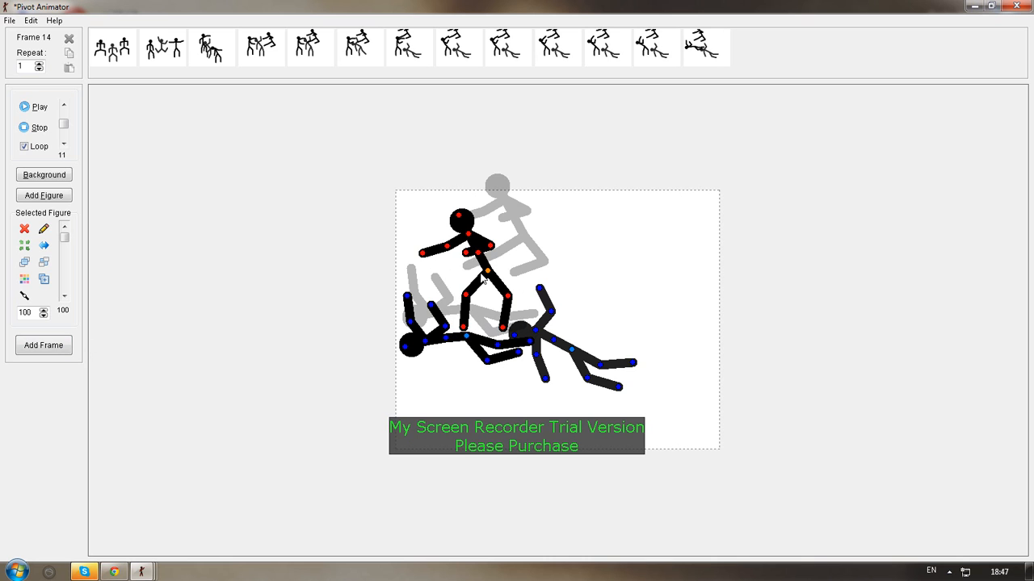
pyautogui.moveTo(488, 274)
pyautogui.mouseDown()
pyautogui.moveTo(467, 279)
pyautogui.moveTo(496, 279)
pyautogui.moveTo(478, 266)
pyautogui.moveTo(469, 271)
pyautogui.moveTo(490, 291)
pyautogui.moveTo(494, 277)
pyautogui.mouseUp()
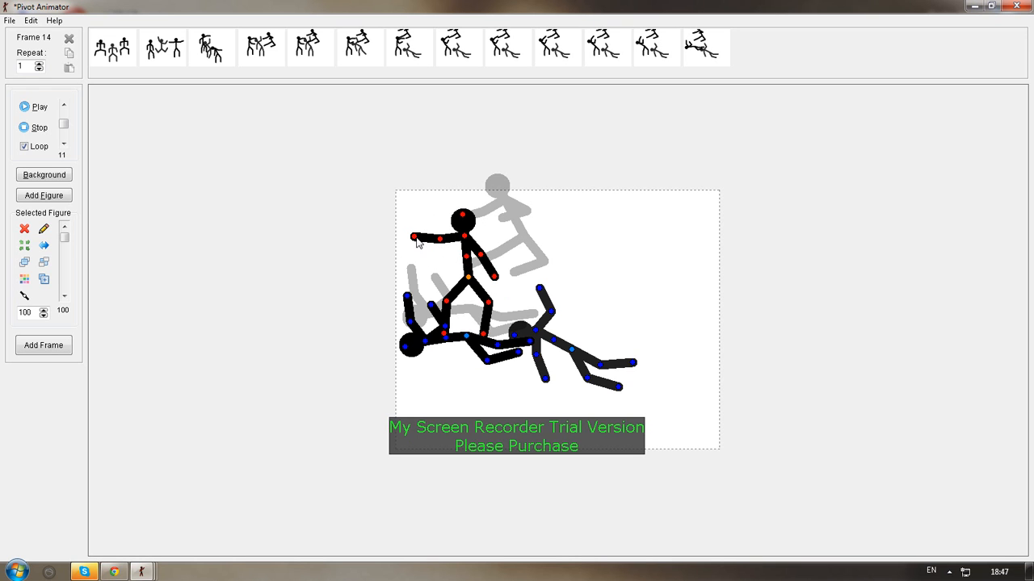
# Lower the standing figure's outstretched arm to its side and add the same pose repeatedly as frames 14 to 19
pyautogui.moveTo(415, 238); pyautogui.dragTo(440, 280)
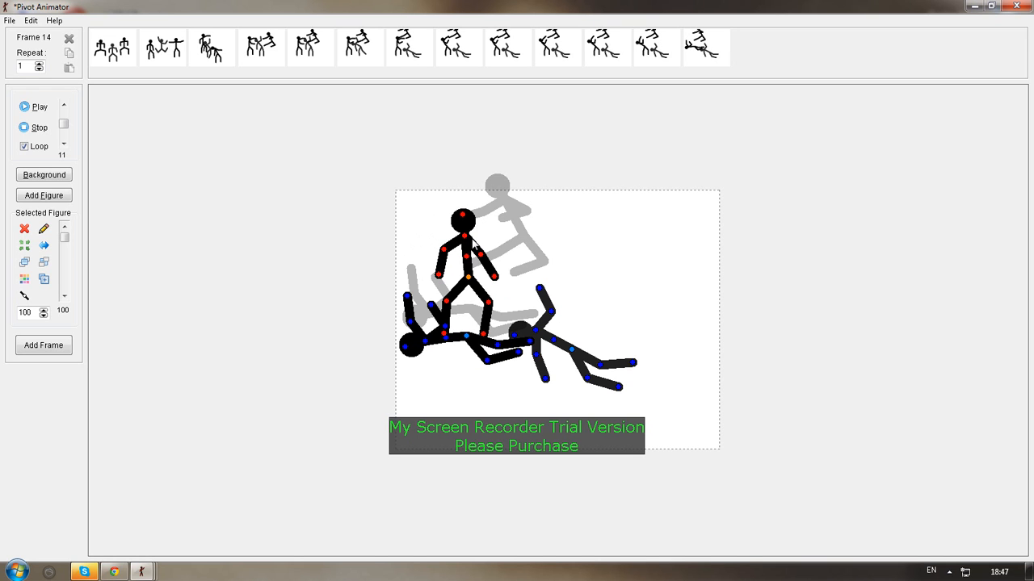
pyautogui.moveTo(463, 220)
pyautogui.mouseDown()
pyautogui.moveTo(457, 252)
pyautogui.moveTo(473, 273)
pyautogui.moveTo(523, 248)
pyautogui.moveTo(480, 204)
pyautogui.moveTo(463, 209)
pyautogui.mouseUp()
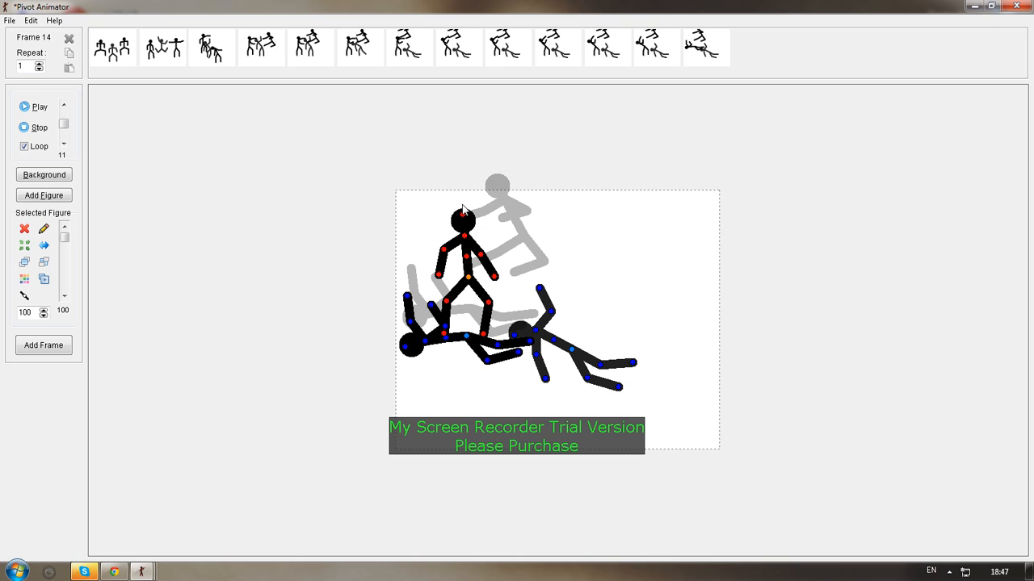
pyautogui.click(43, 346)
pyautogui.click(43, 346)
pyautogui.click(42, 346)
pyautogui.click(43, 346)
pyautogui.click(42, 345)
pyautogui.click(42, 345)
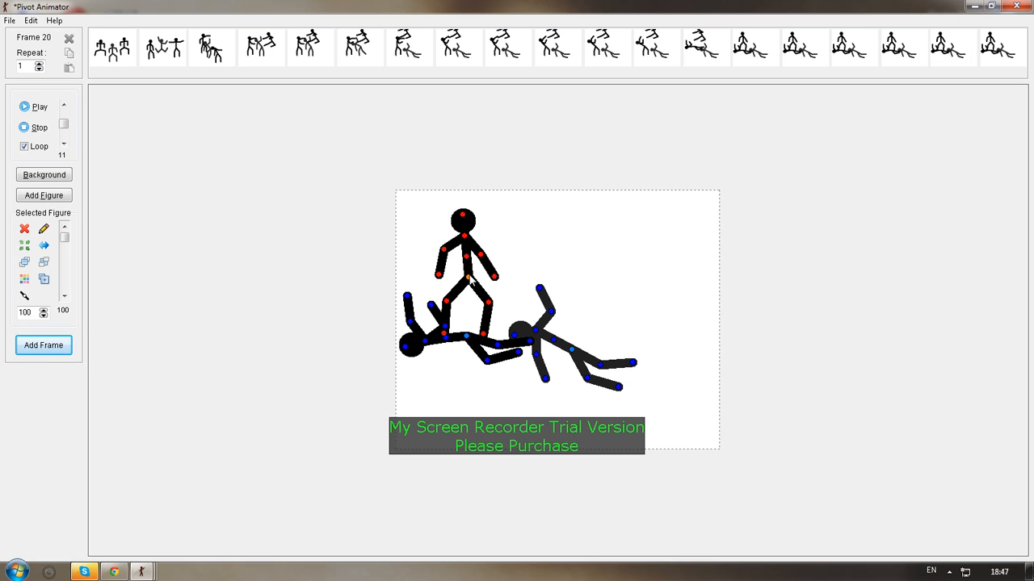
# For frame 20, move the standing figure right with one leg kicked toward the fallen middle figure, and raise the left fallen figure slightly
pyautogui.moveTo(468, 277); pyautogui.dragTo(604, 248)
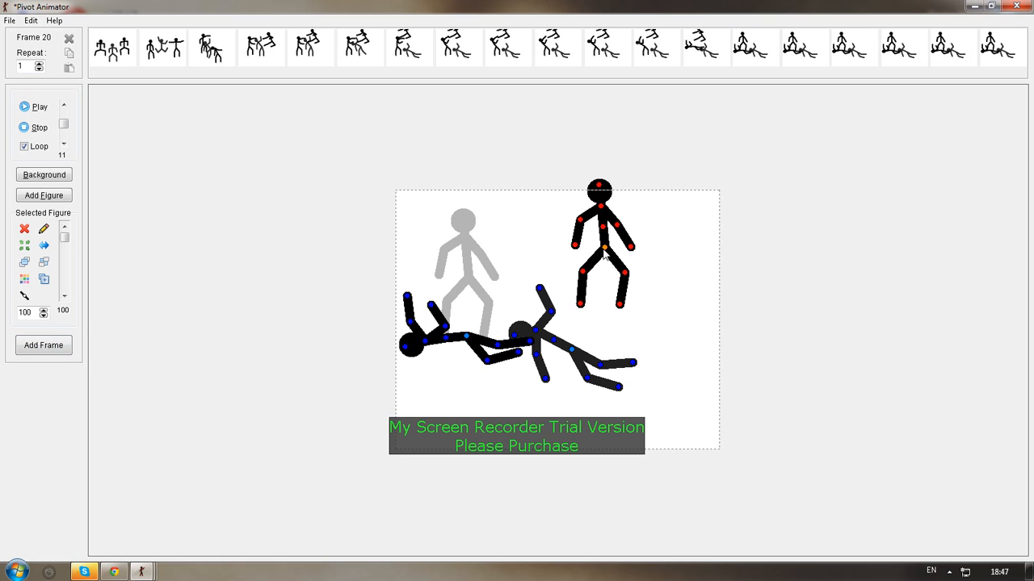
pyautogui.moveTo(466, 339); pyautogui.dragTo(471, 313)
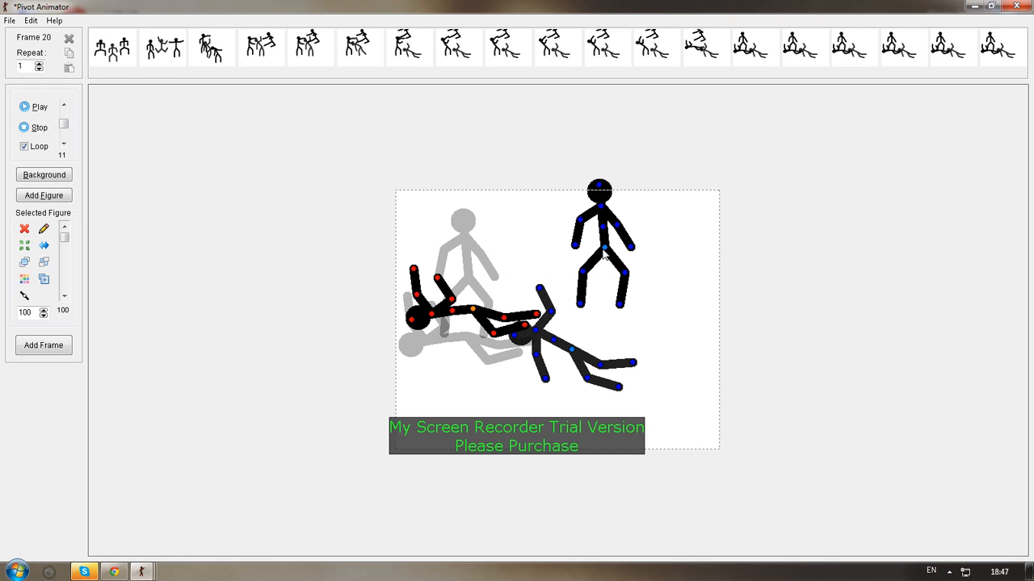
pyautogui.moveTo(604, 253); pyautogui.dragTo(605, 275)
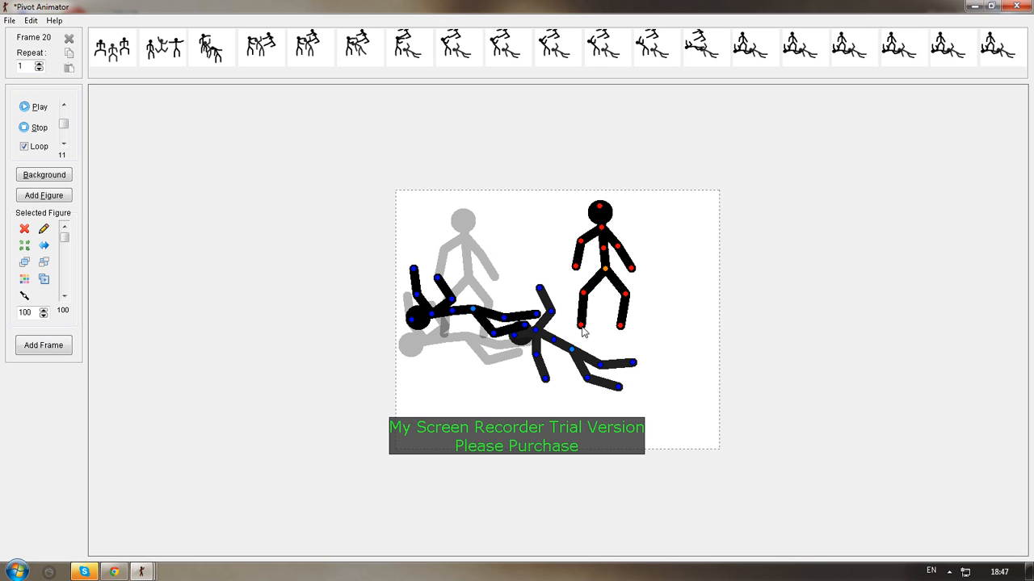
pyautogui.moveTo(582, 327); pyautogui.dragTo(511, 325)
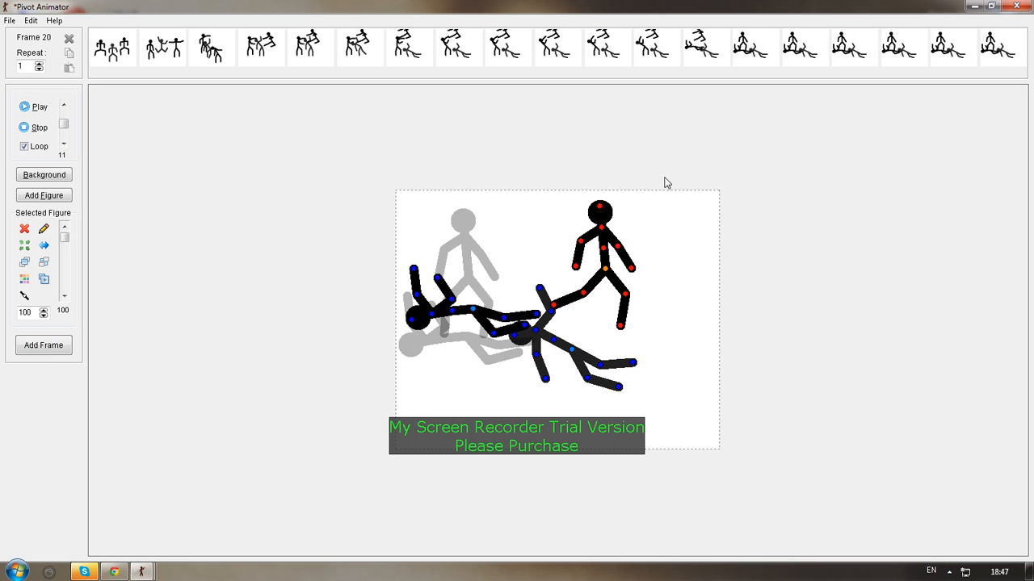
# Play the animation to preview the fight sequence
pyautogui.click(24, 106)
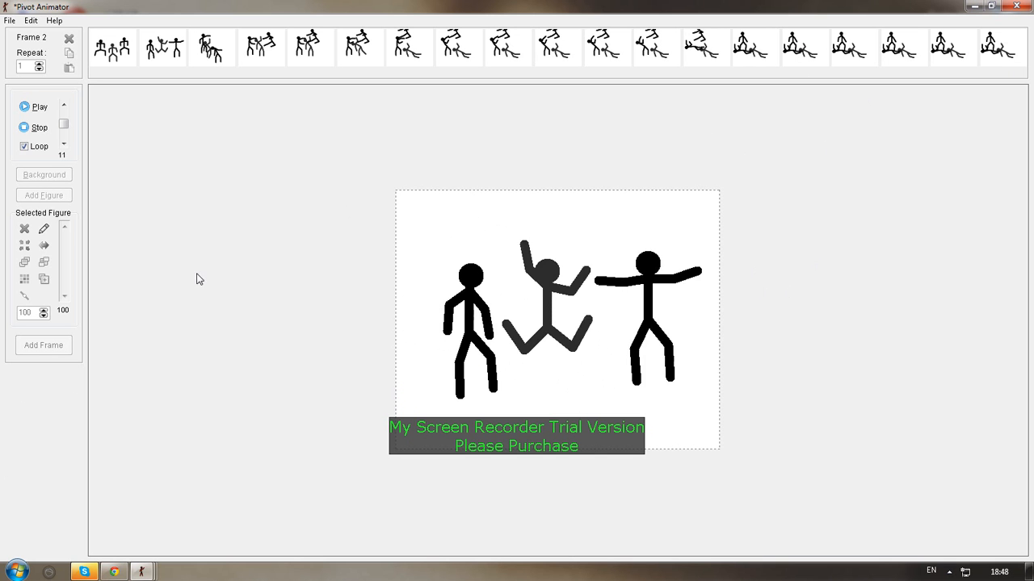
# Close the fight animation and save it to the desktop as a Pivot file named priko
pyautogui.click(1016, 6)
pyautogui.click(466, 337)
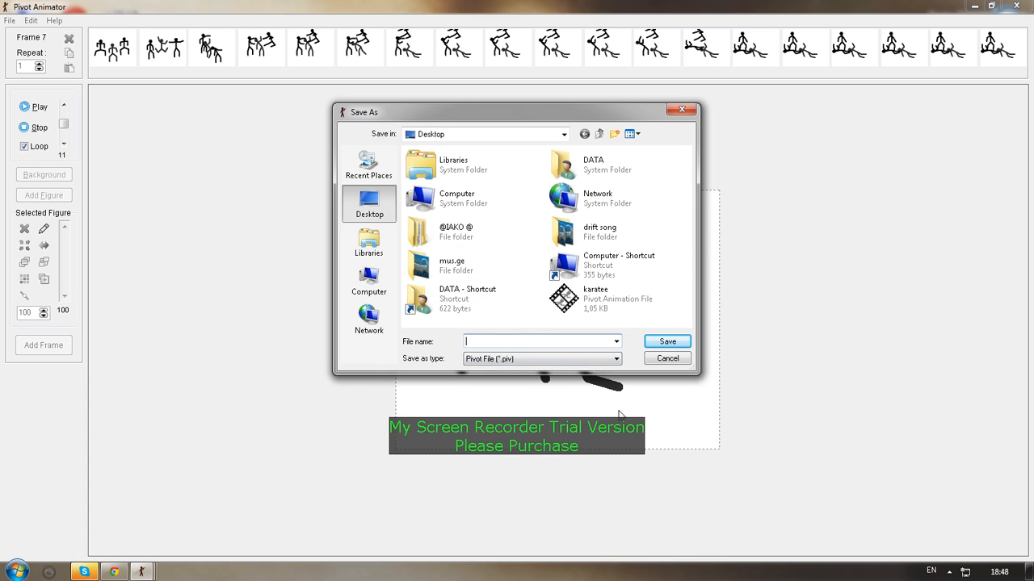
pyautogui.click(525, 342)
pyautogui.write('priko')
pyautogui.click(665, 344)
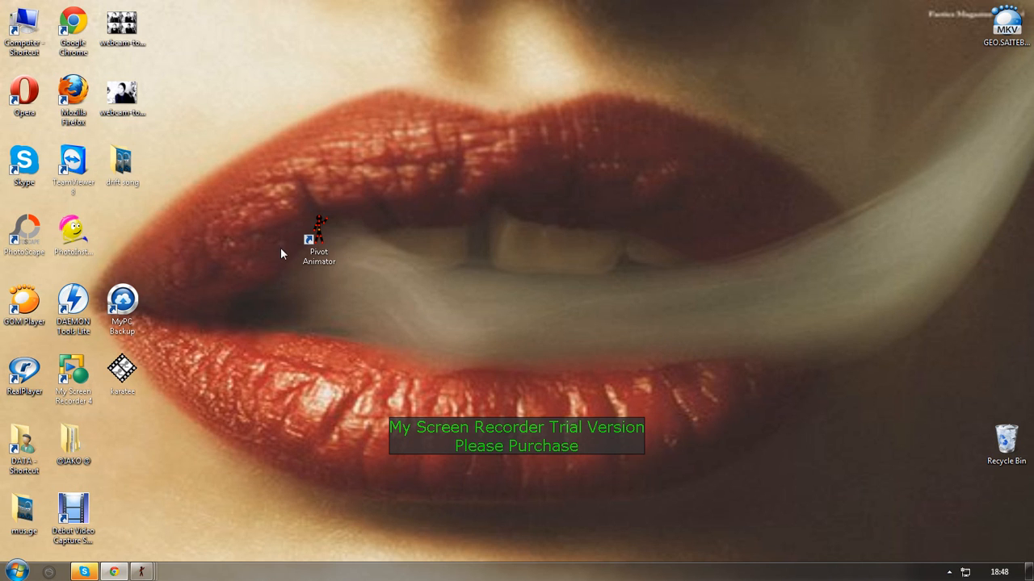
# Move the priko file out beside the desktop icon columns and put the Pivot Animator shortcut above MyPC Backup
pyautogui.moveTo(129, 229); pyautogui.dragTo(185, 446)
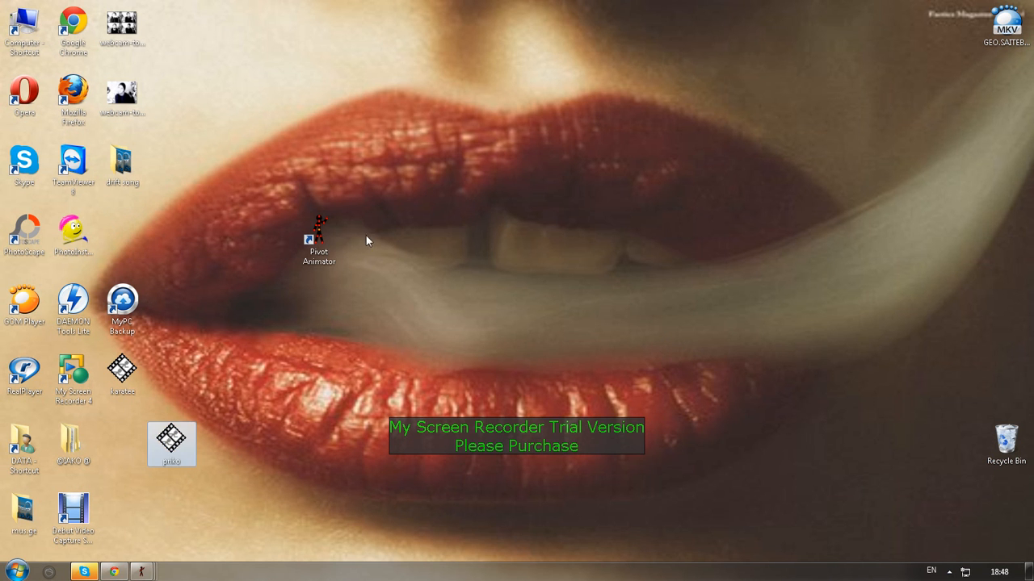
pyautogui.moveTo(319, 234); pyautogui.dragTo(140, 217)
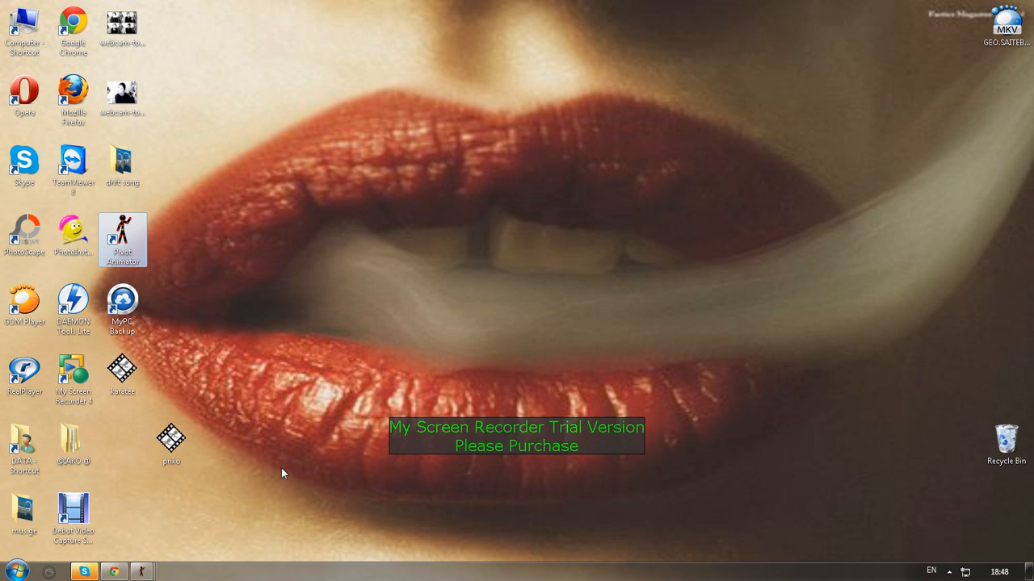
# Play the saved priko animation from the desktop, close it, and place its file icon directly beneath karatee
pyautogui.doubleClick(170, 440)
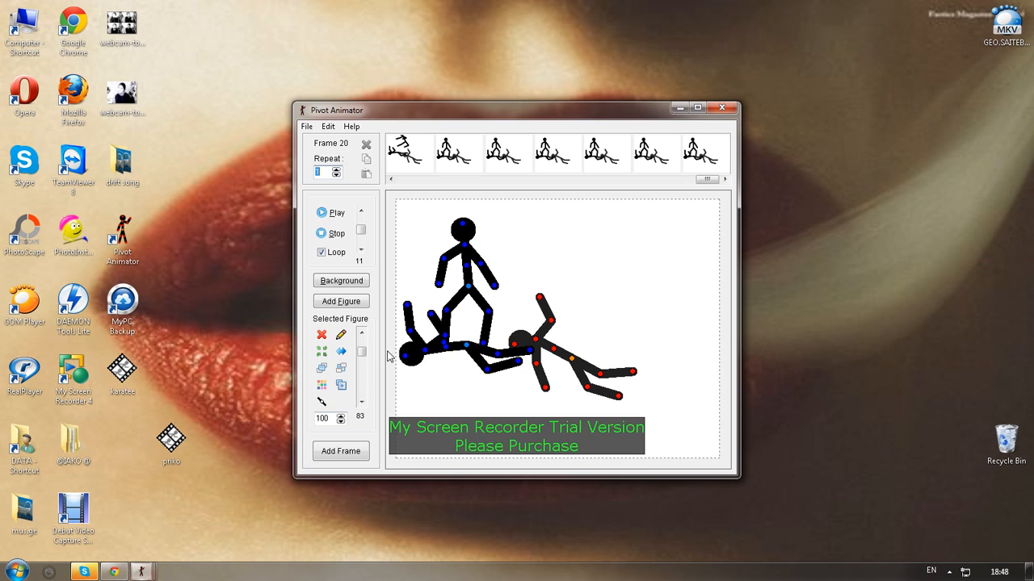
pyautogui.click(331, 213)
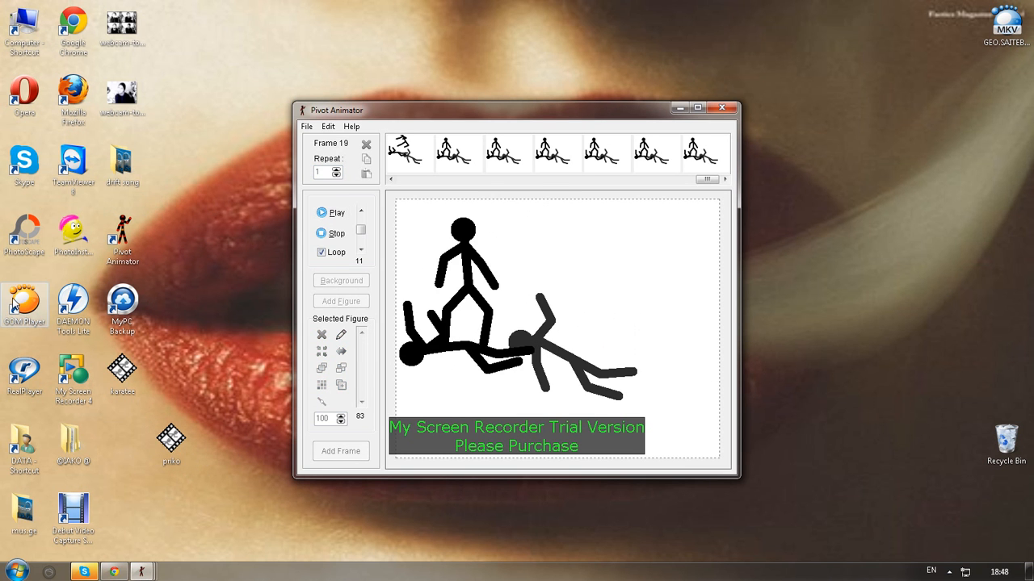
pyautogui.click(721, 109)
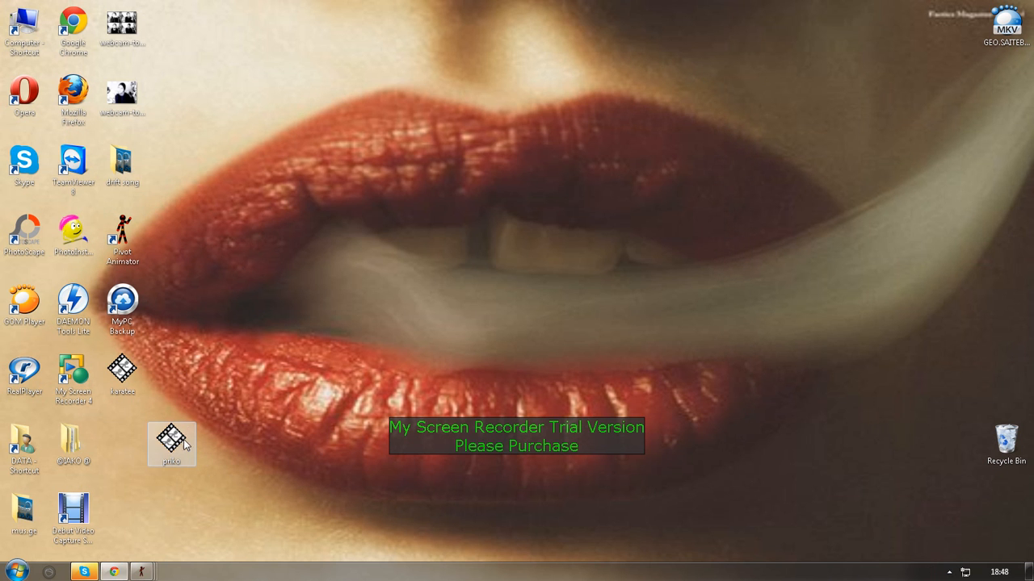
pyautogui.moveTo(183, 439); pyautogui.dragTo(131, 428)
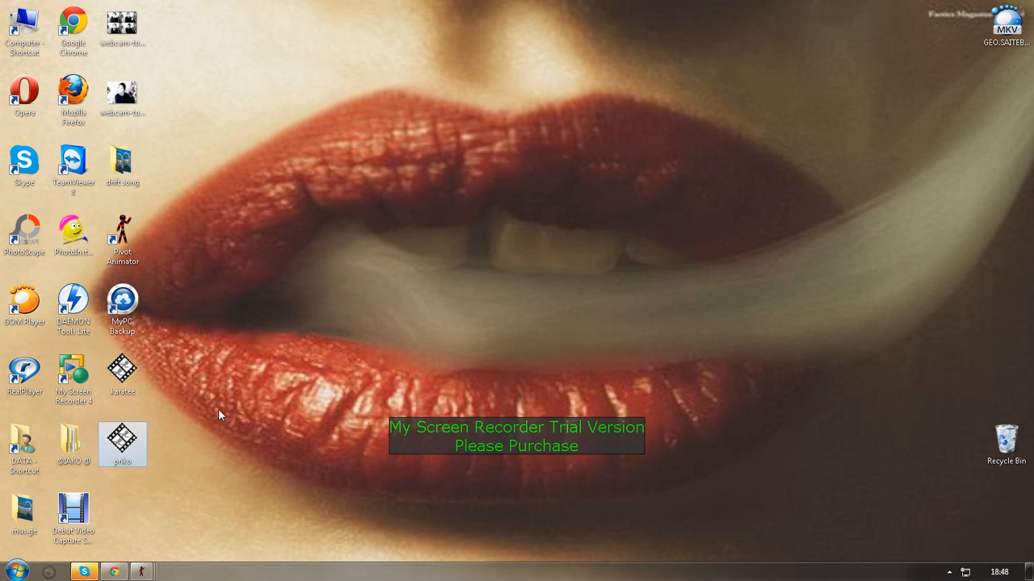
# Create a new Microsoft Office Word document on the desktop and open it in Word
pyautogui.rightClick(451, 146)
pyautogui.moveTo(618, 268)
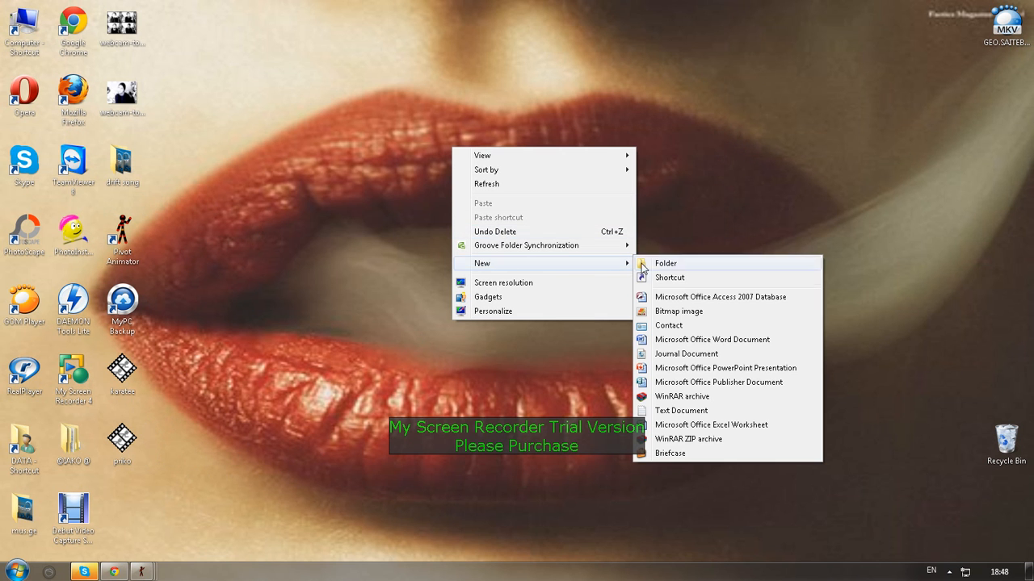
pyautogui.click(656, 341)
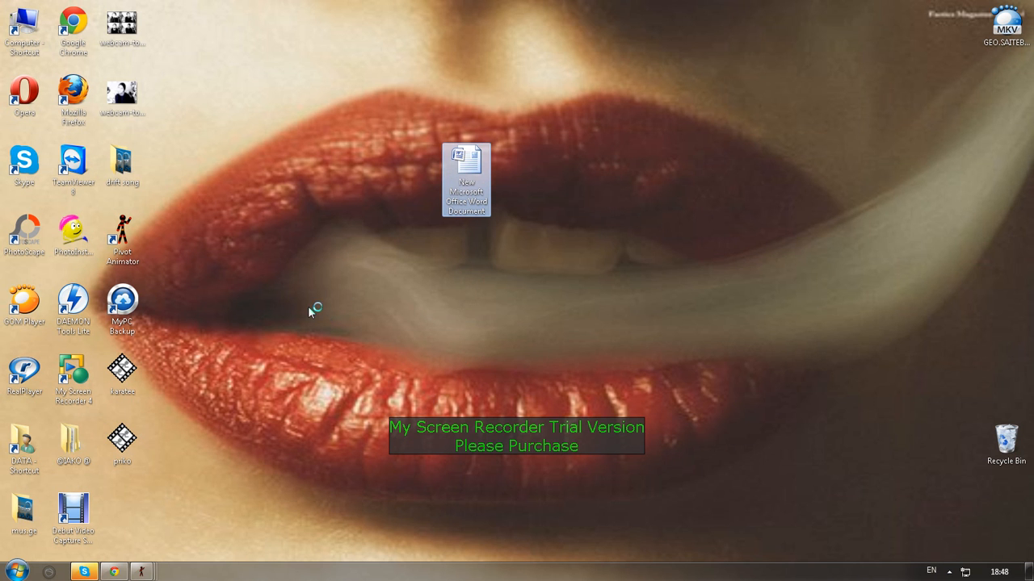
pyautogui.doubleClick(472, 182)
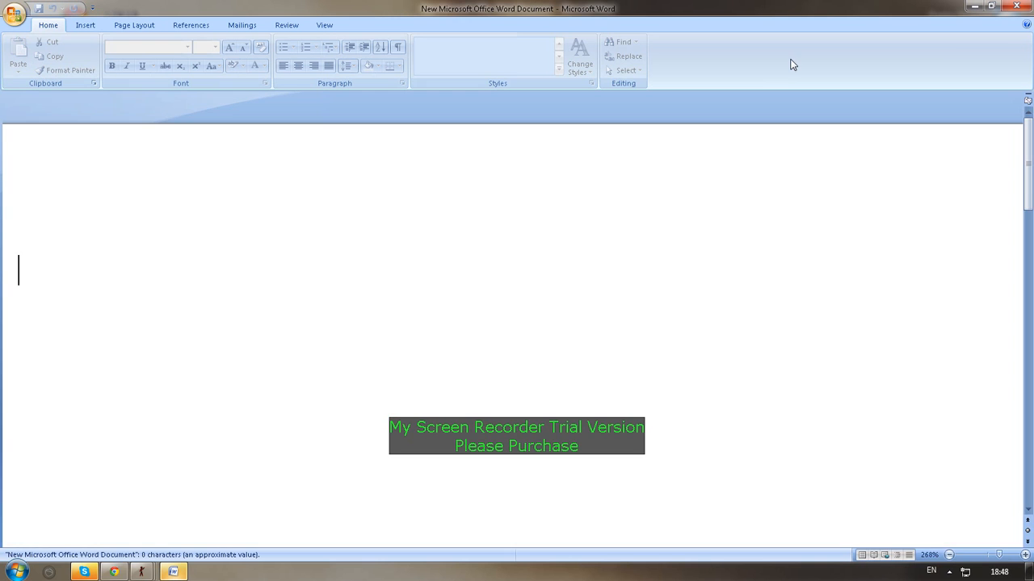
# Write a Title-style credit line with the creator's Skype name and nickname, and close the document without saving
pyautogui.click(623, 56)
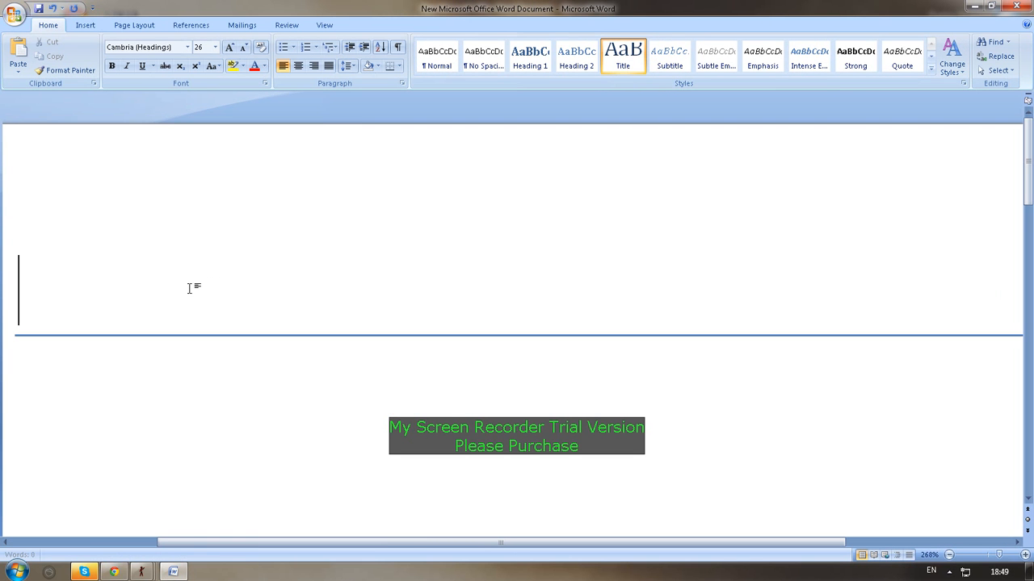
pyautogui.write('dato-ali')
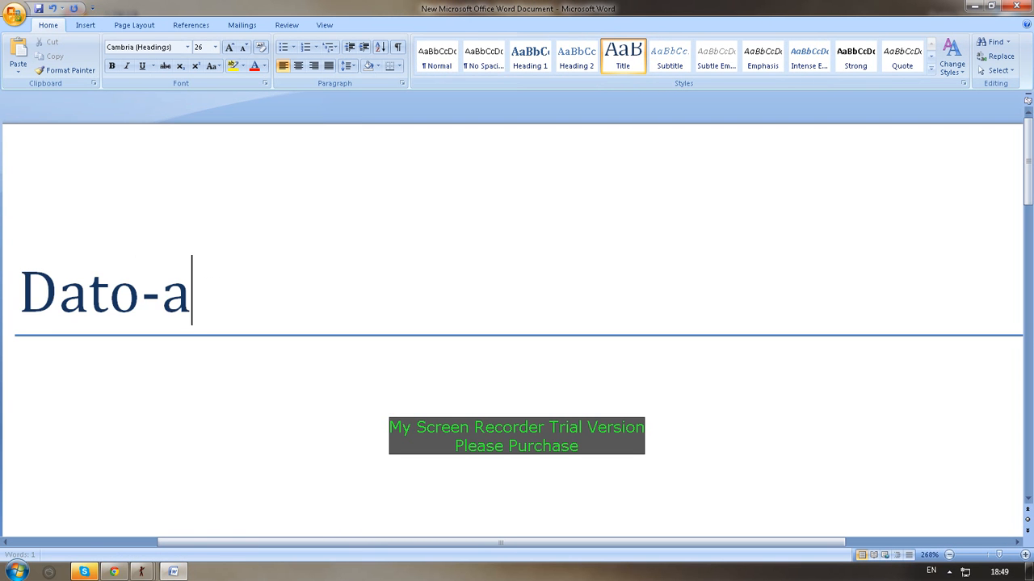
pyautogui.write('ka sk')
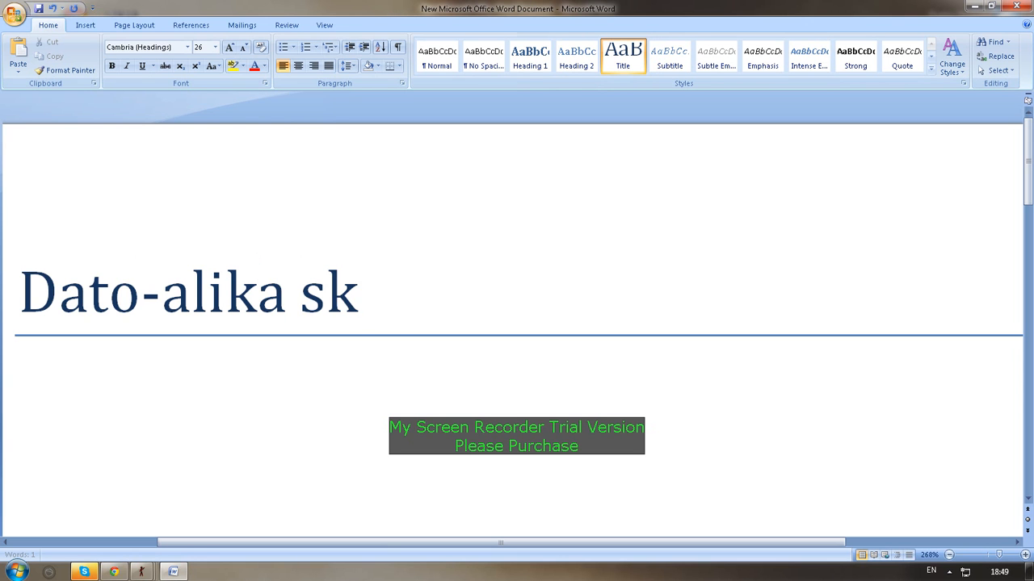
pyautogui.write('ype')
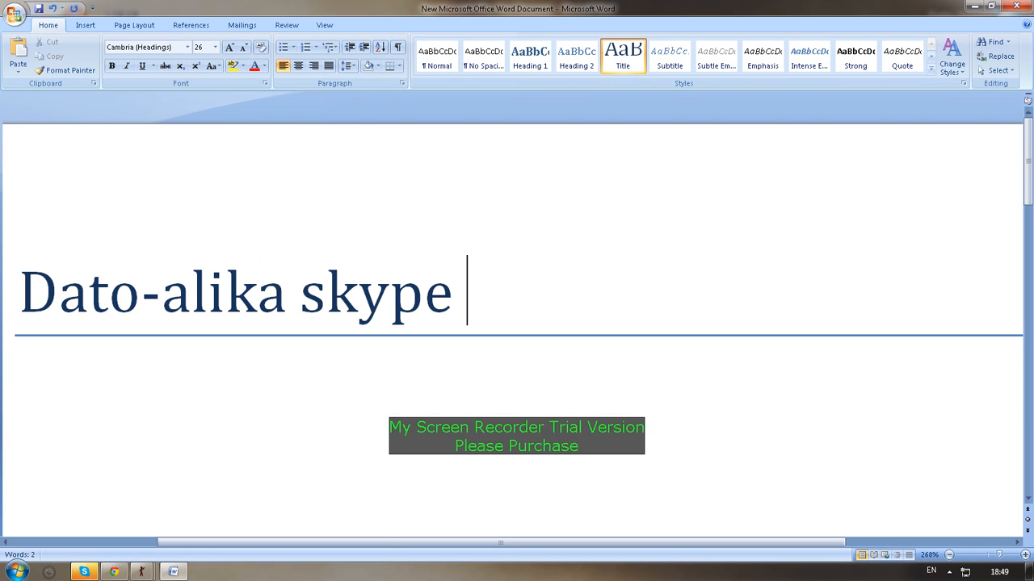
pyautogui.write(' by ku')
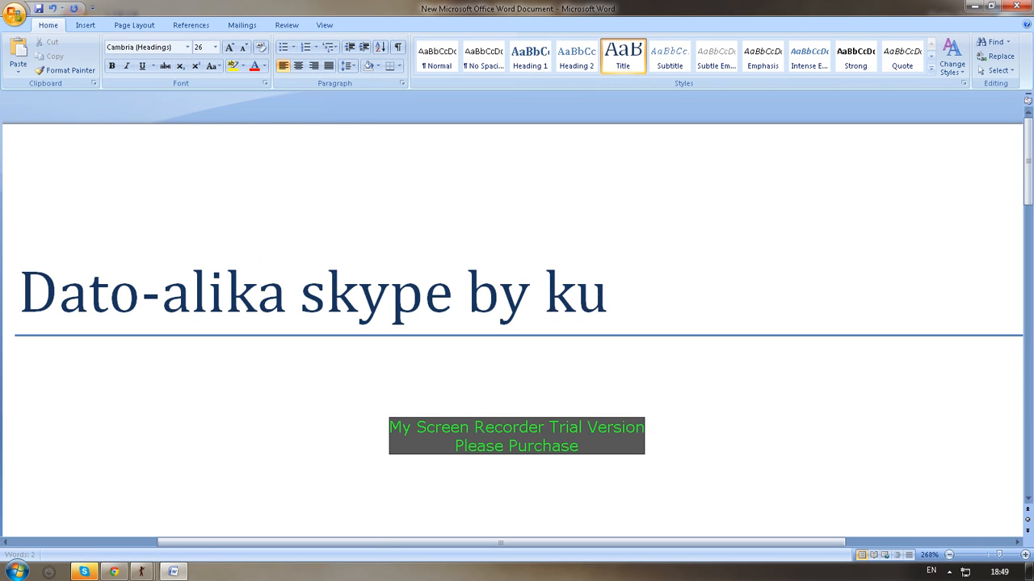
pyautogui.write('txa')
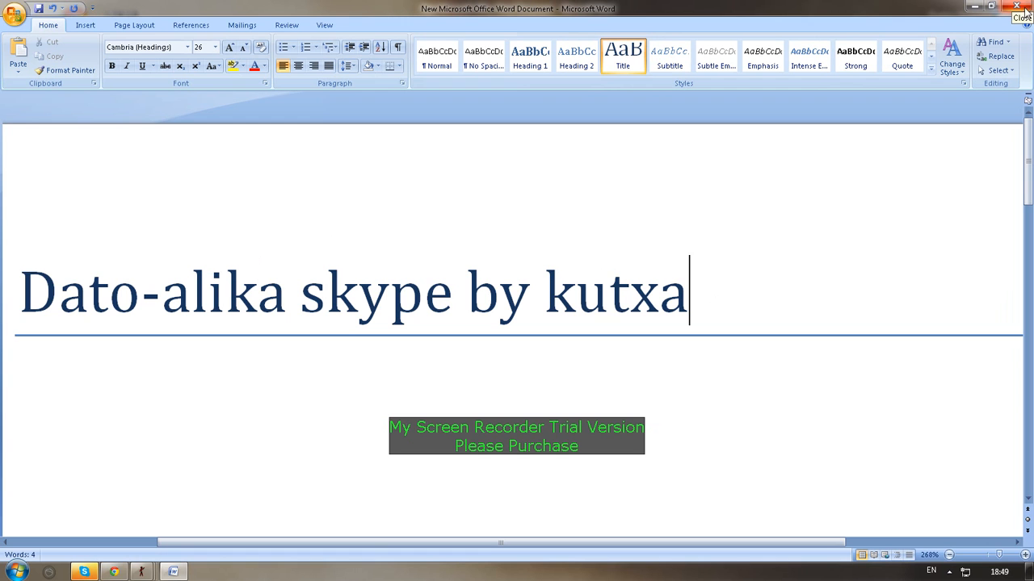
pyautogui.click(150, 570)
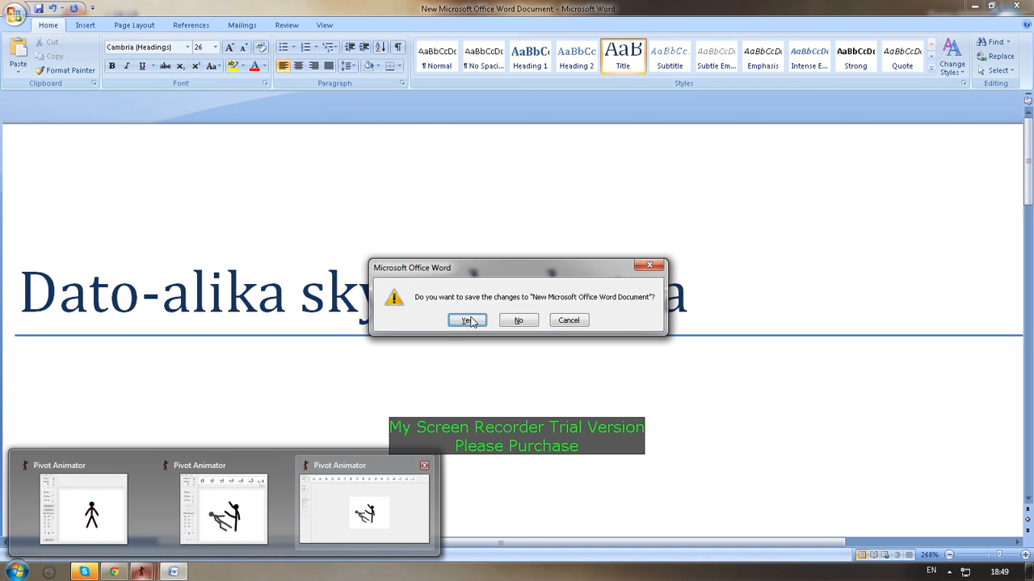
pyautogui.click(517, 321)
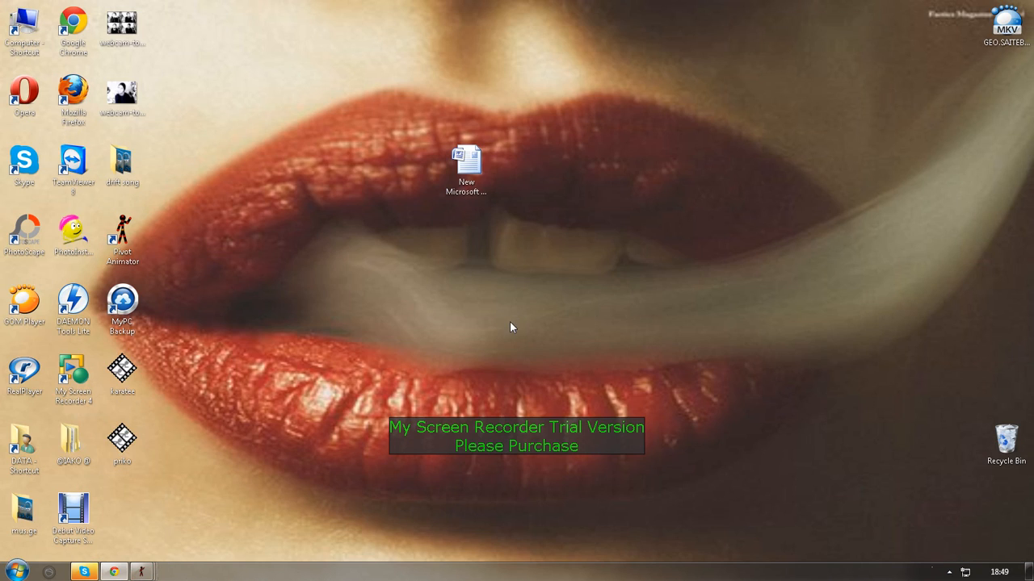